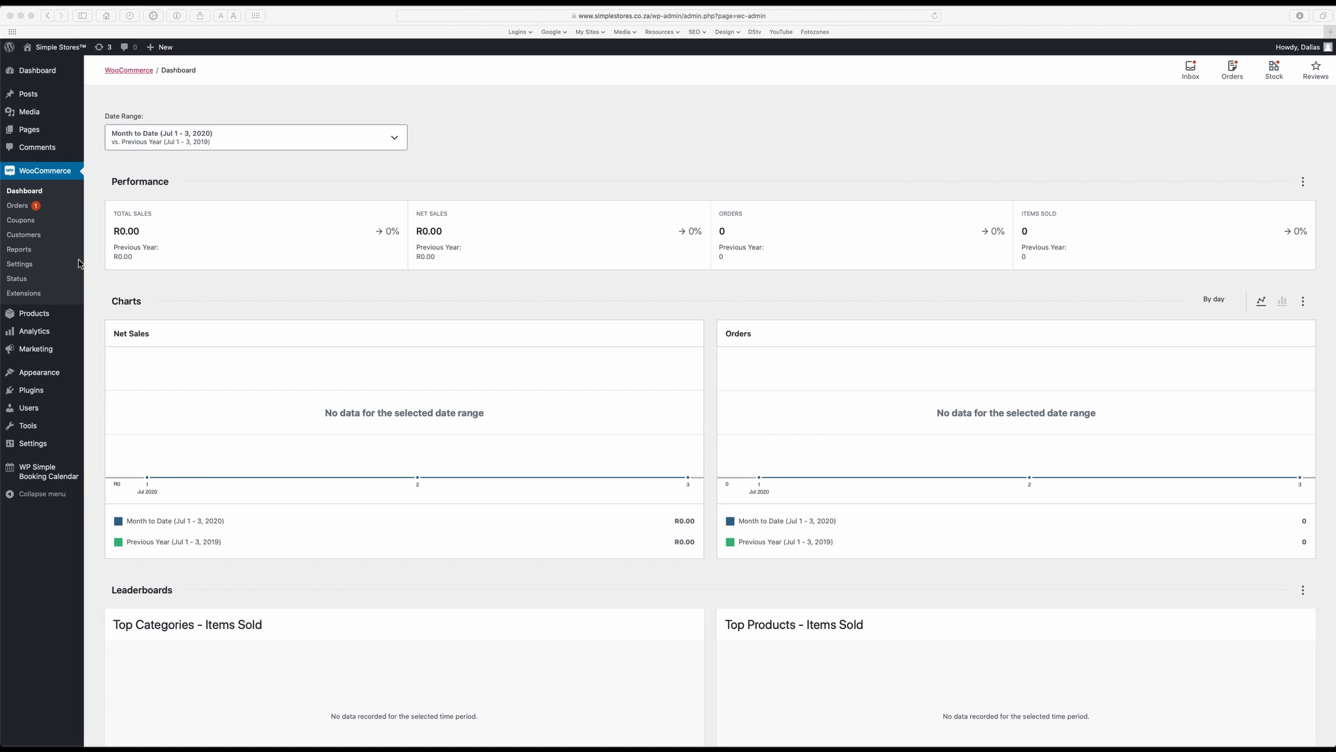
# Open the New order notification for managing in the WooCommerce email settings
pyautogui.click(30, 270)
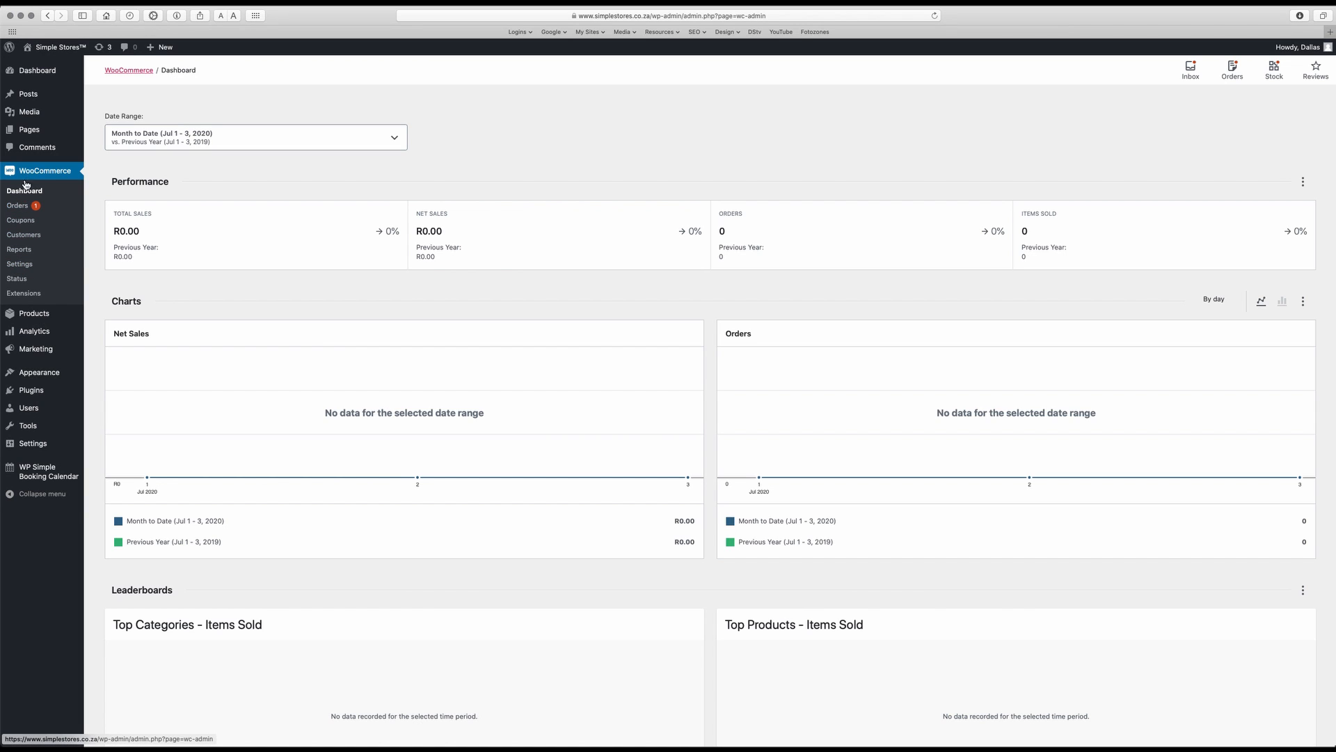
pyautogui.click(20, 265)
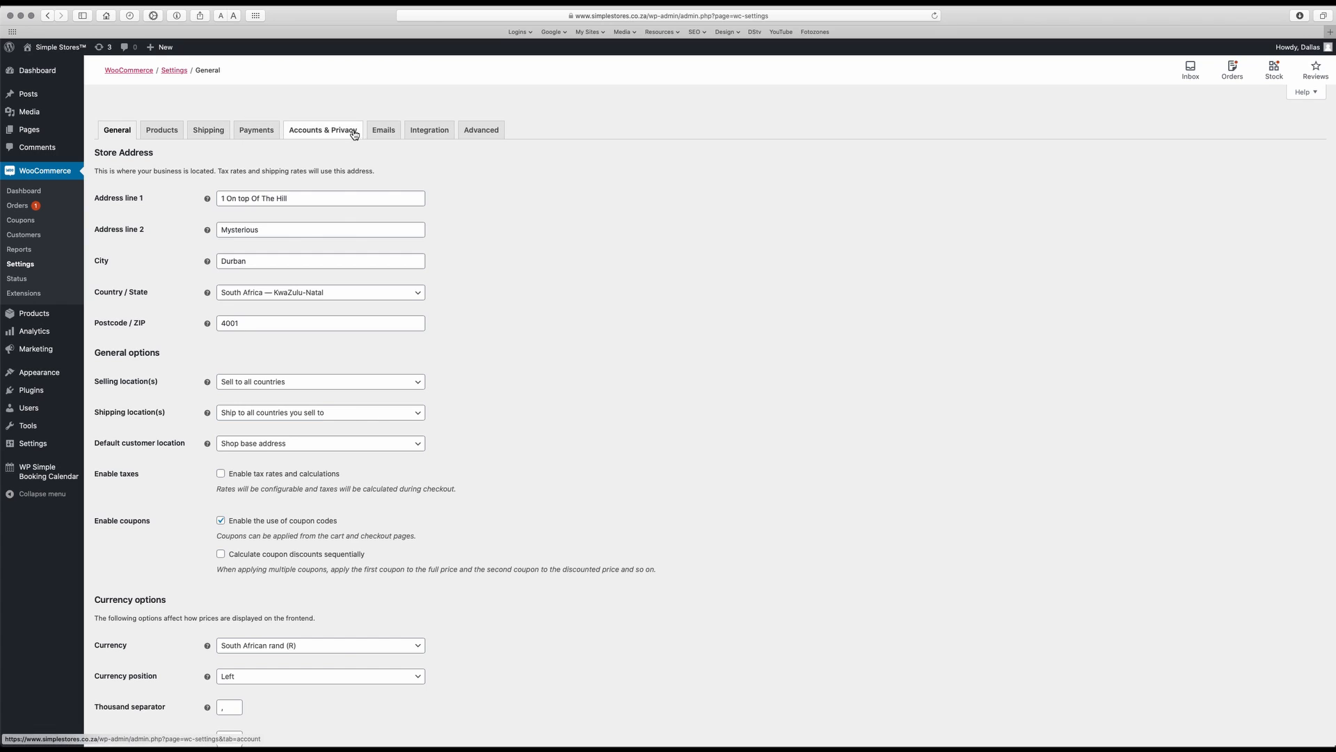
pyautogui.click(382, 133)
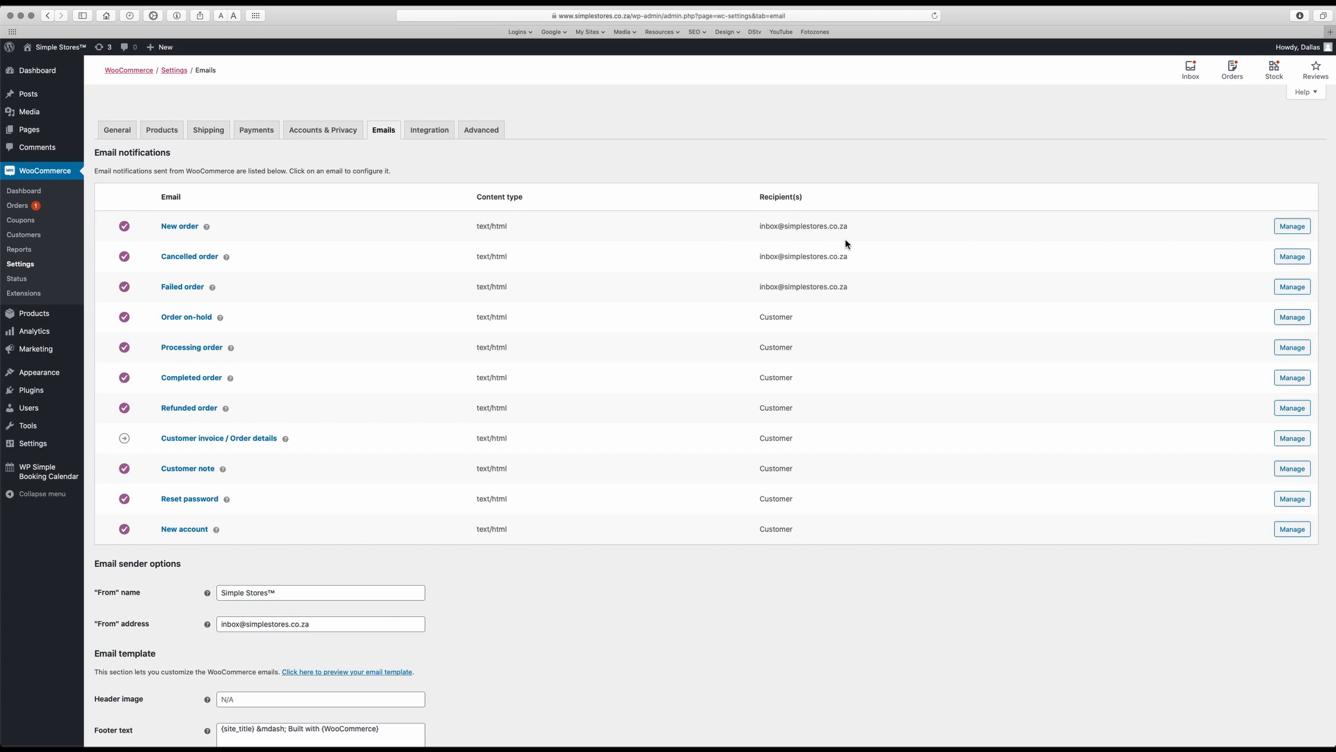
pyautogui.click(1289, 229)
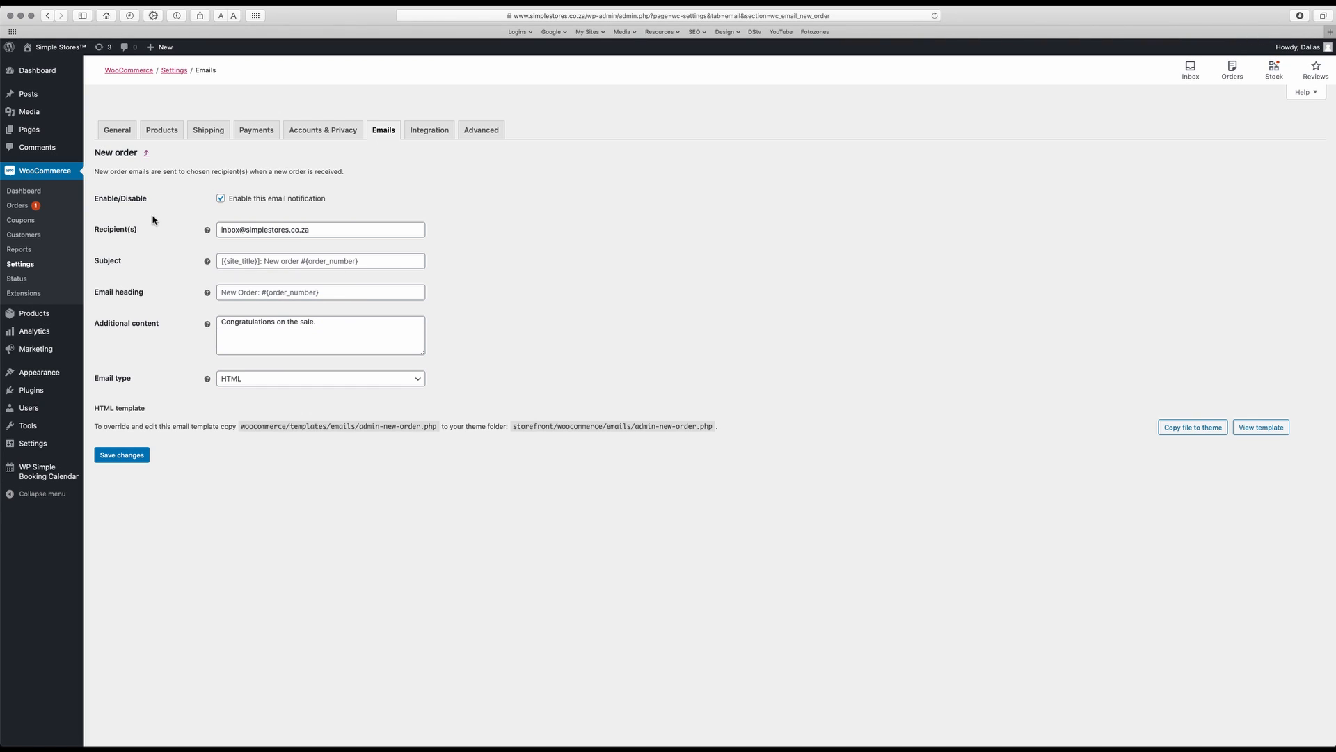
# Try adding an employee's e-mail address as a second, comma-separated recipient of the New order notification
pyautogui.moveTo(206, 229)
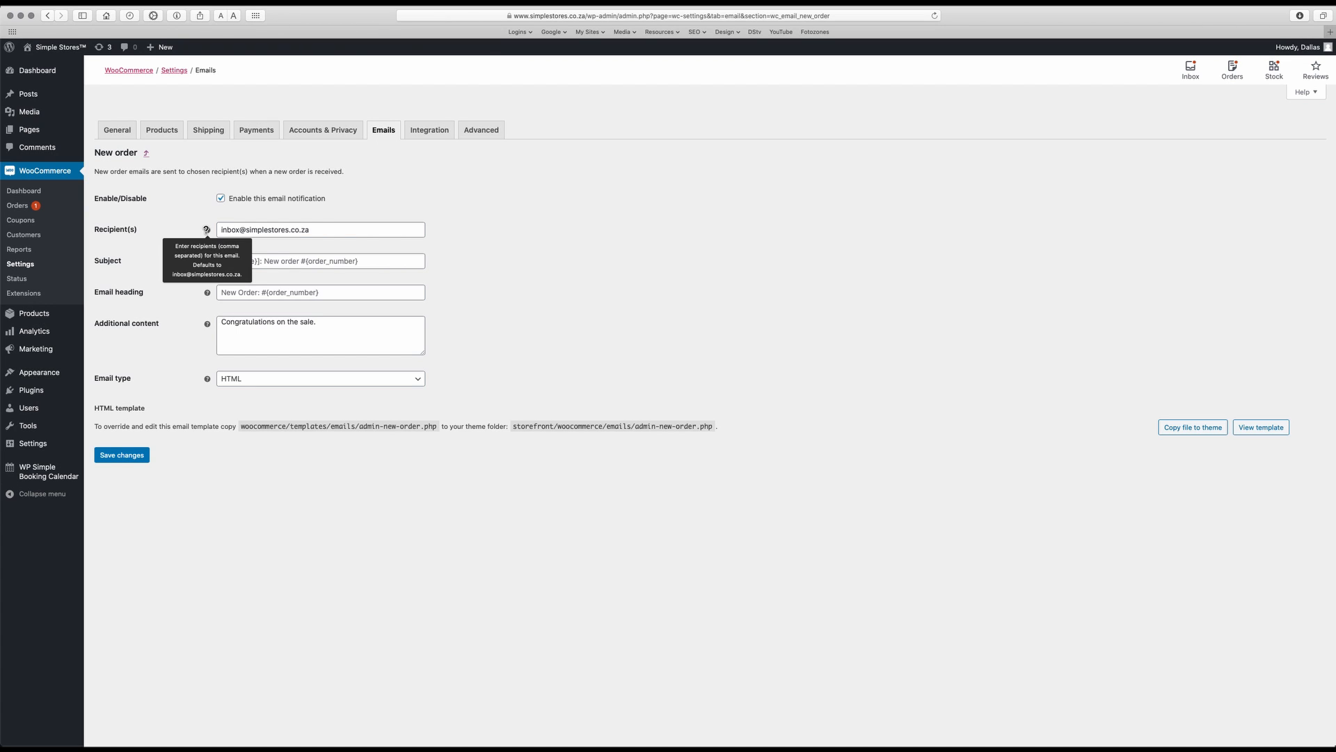
pyautogui.click(317, 232)
pyautogui.write(',')
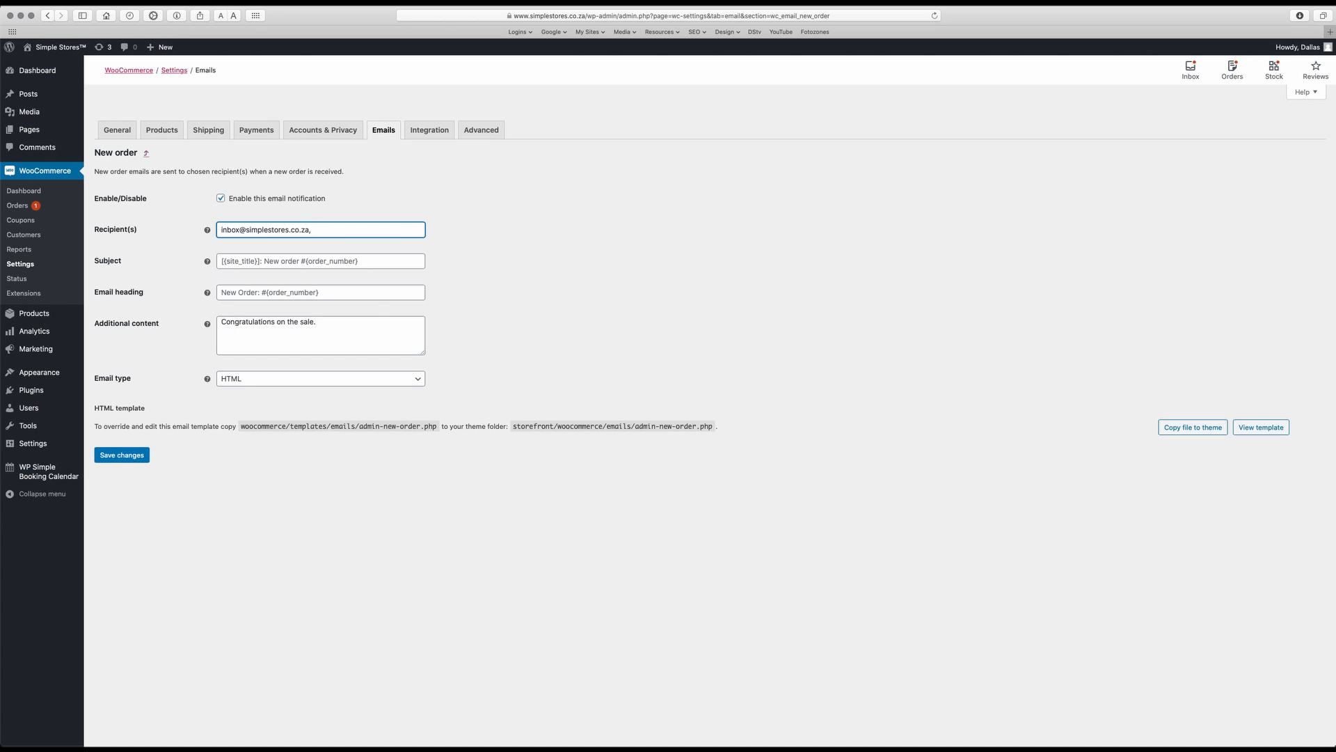
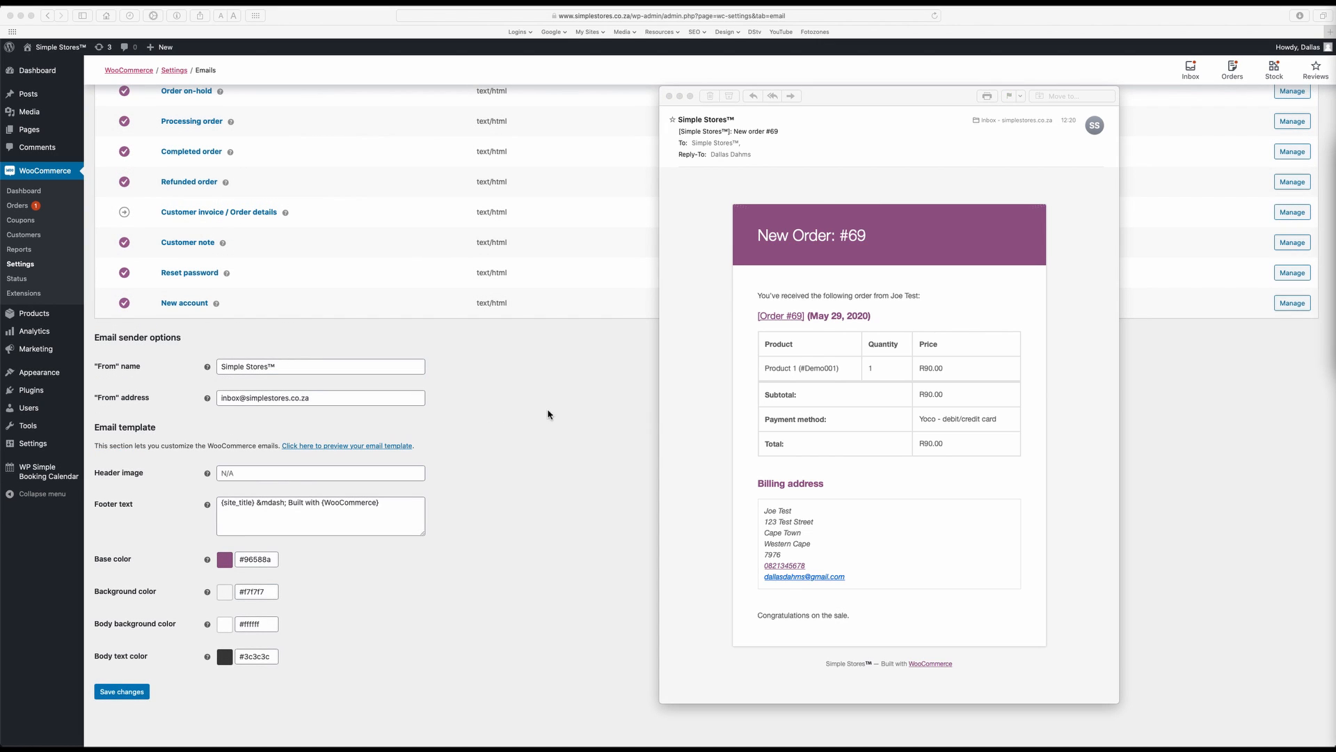
# Compare the email sender name and address settings with the sender details of the sample New order email in Mail
pyautogui.click(548, 414)
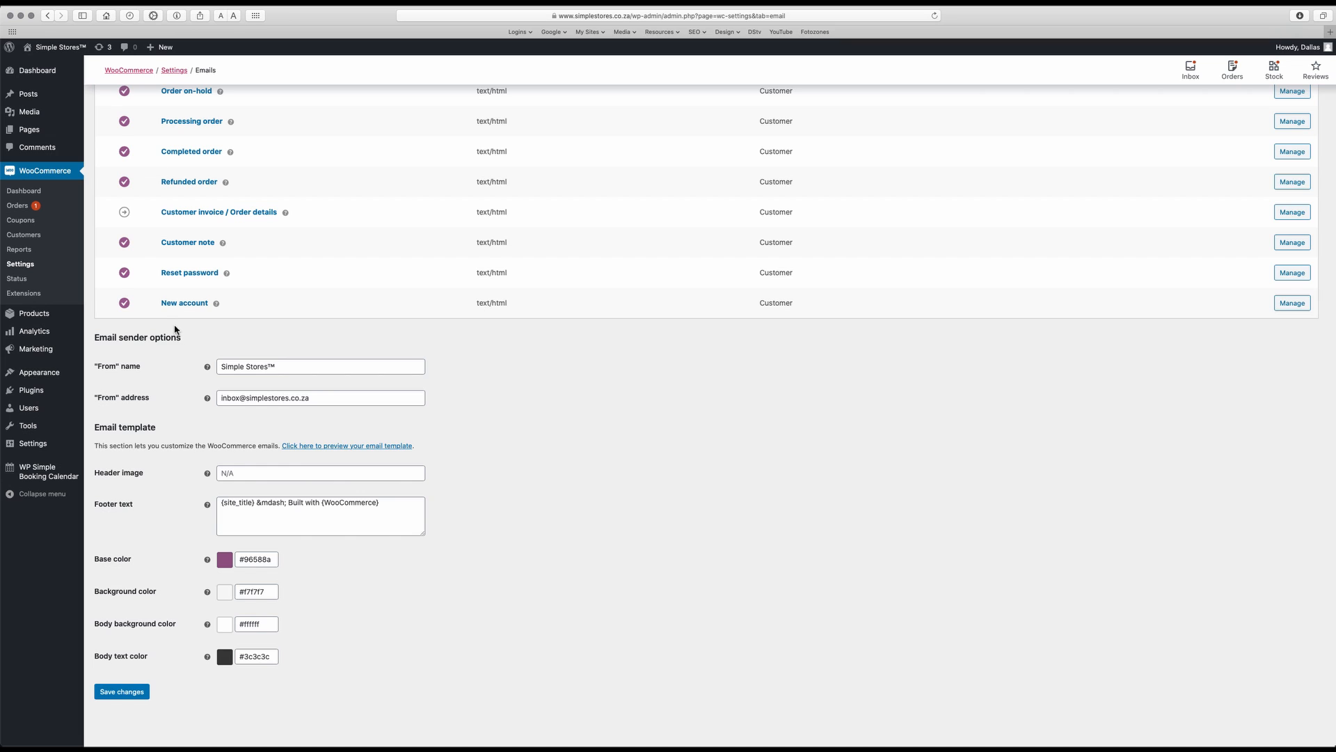
pyautogui.scroll(5, 176, 328)
pyautogui.scroll(-3, 336, 394)
pyautogui.hotkey('ctrl', 'Up')
pyautogui.click(1105, 485)
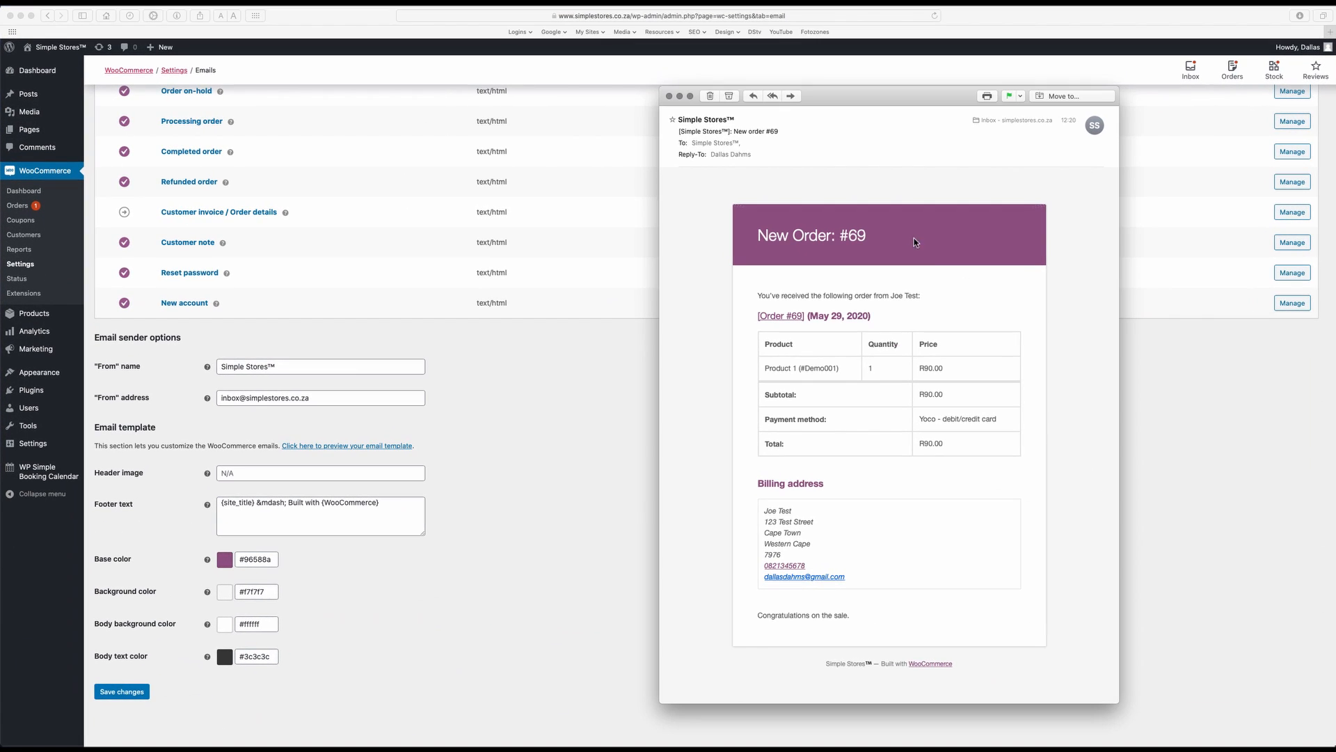
pyautogui.click(737, 122)
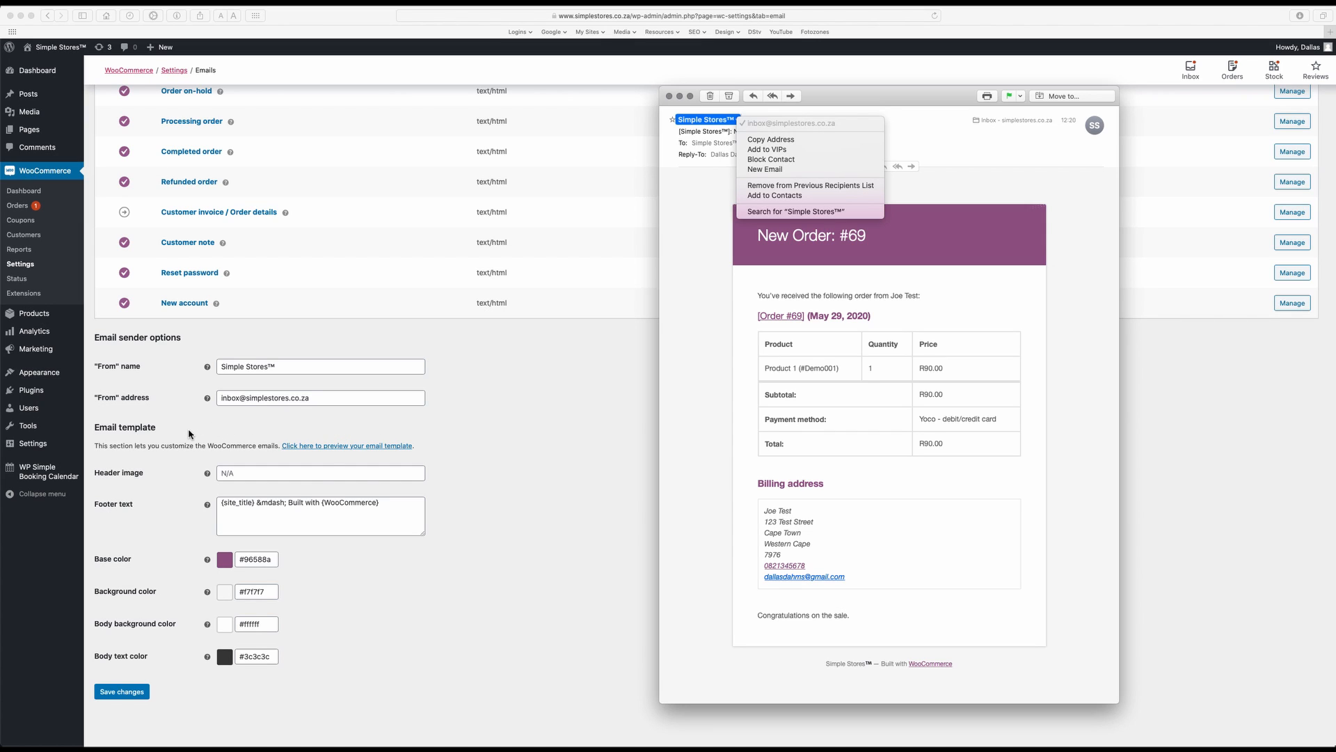
pyautogui.click(726, 246)
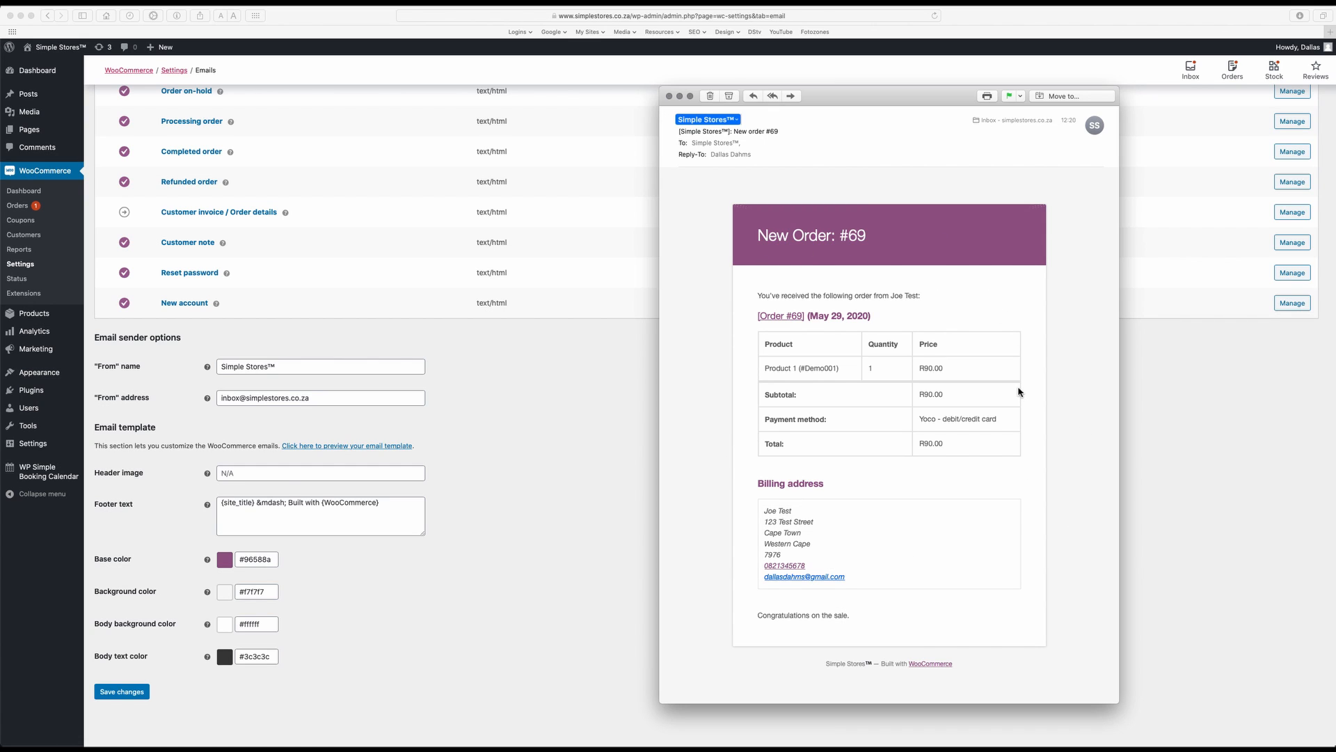
pyautogui.click(480, 424)
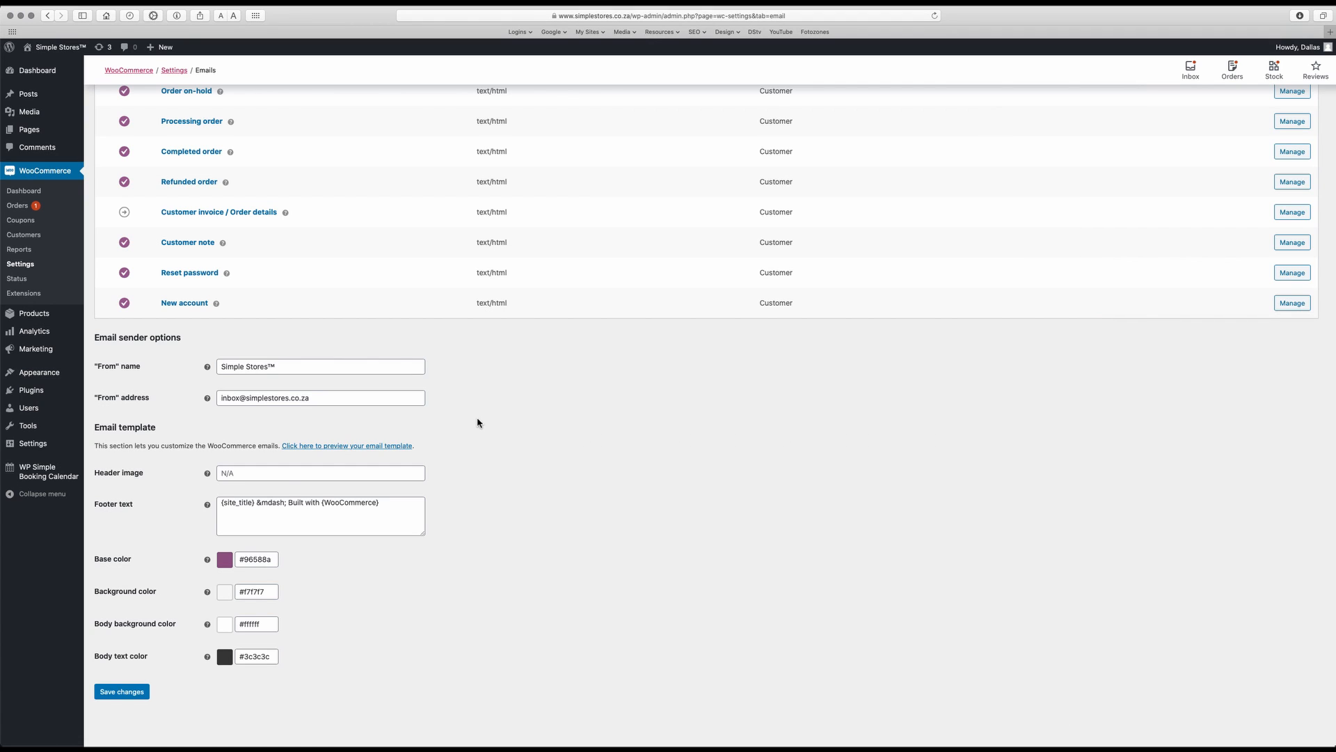
# Preview the HTML email template, close the preview, and read the help note for the header image setting
pyautogui.click(335, 449)
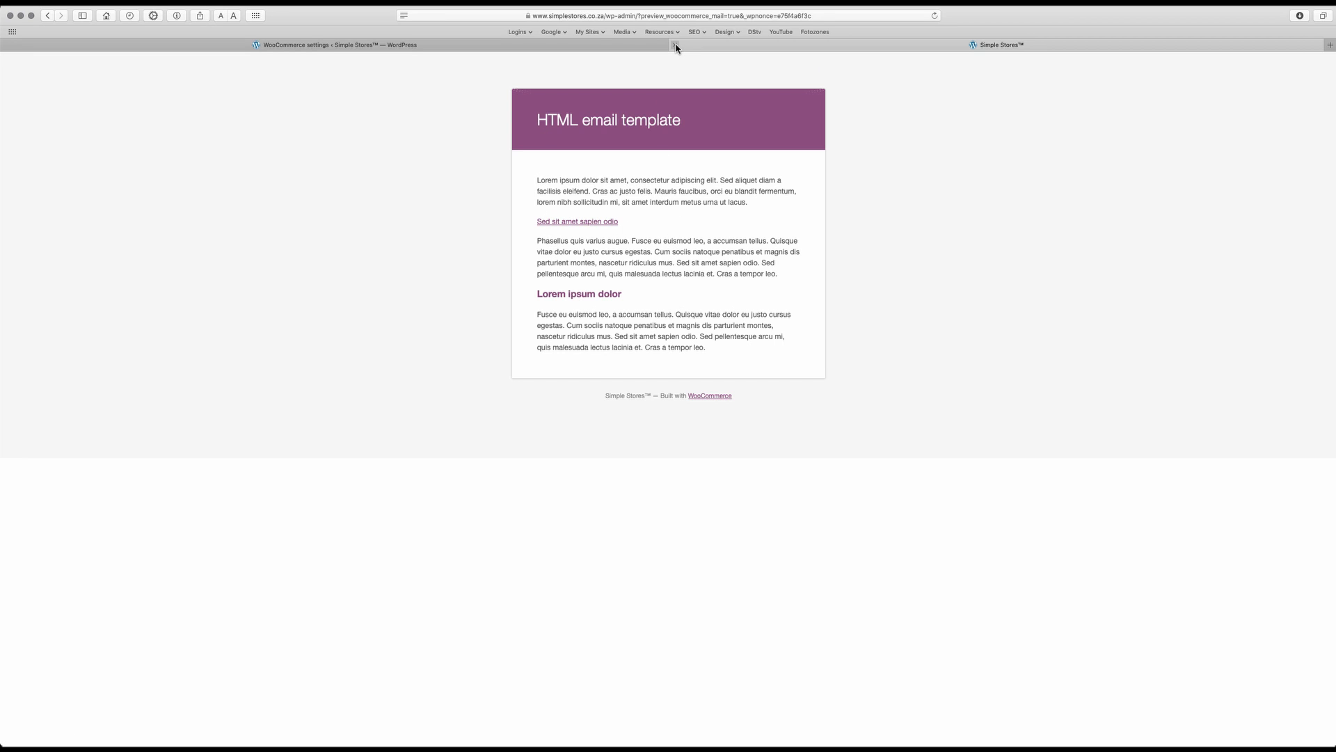
pyautogui.click(675, 46)
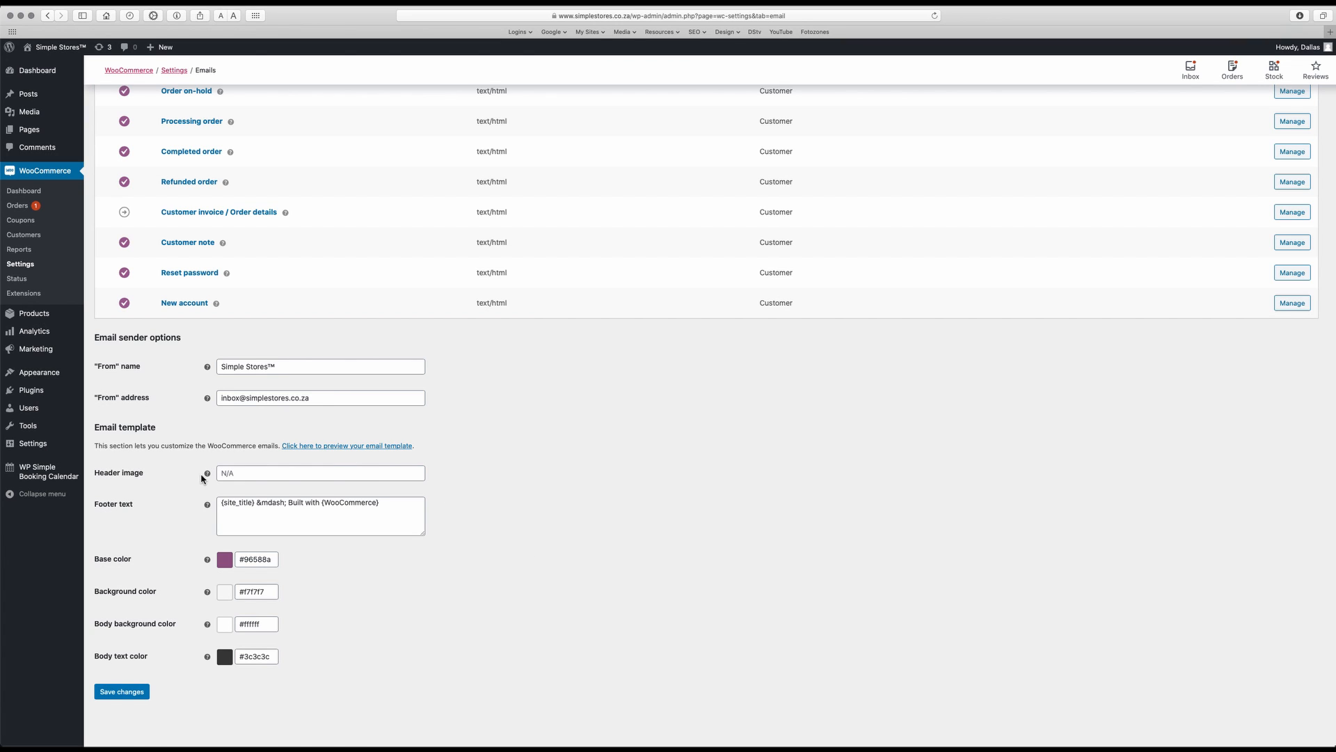
pyautogui.moveTo(207, 474)
# Upload Simple-Stores-Logo-600px.png from the graphics folder inside Simple Stores to the site's media library
pyautogui.moveTo(40, 117)
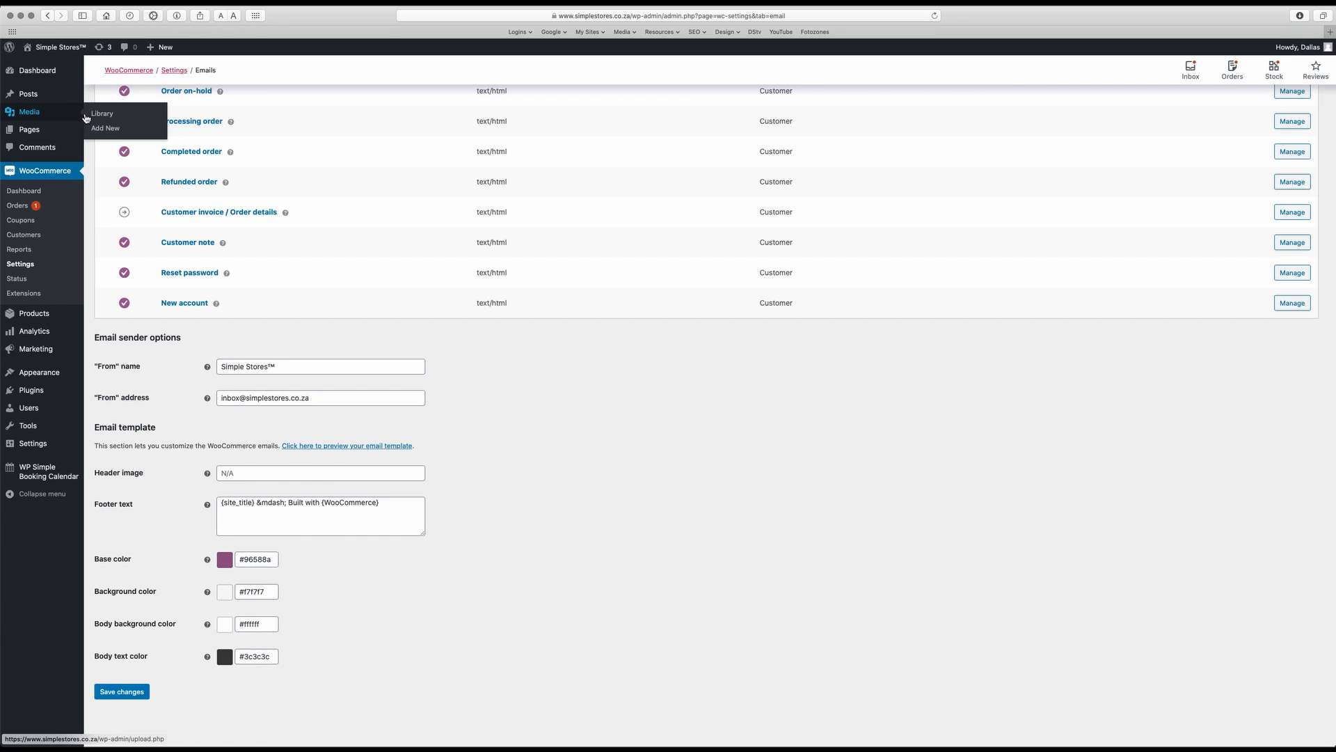
pyautogui.click(103, 131)
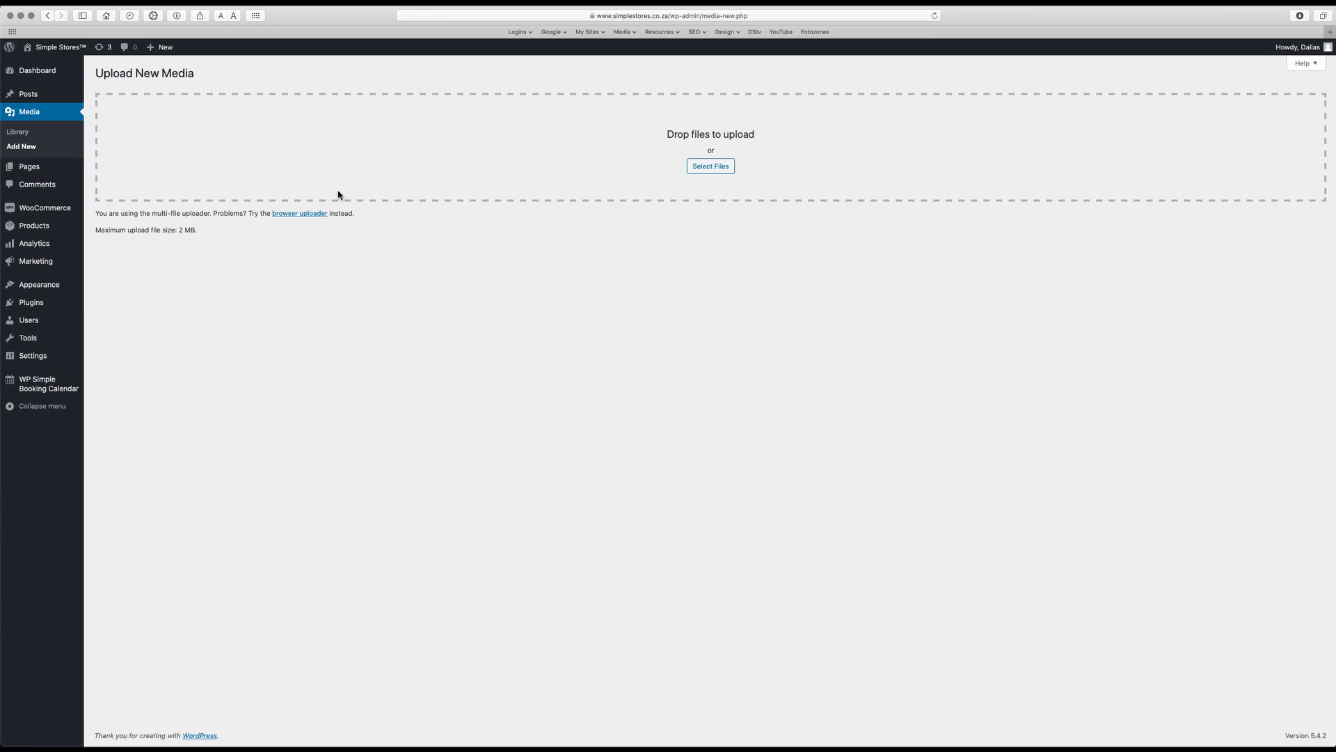
pyautogui.click(712, 168)
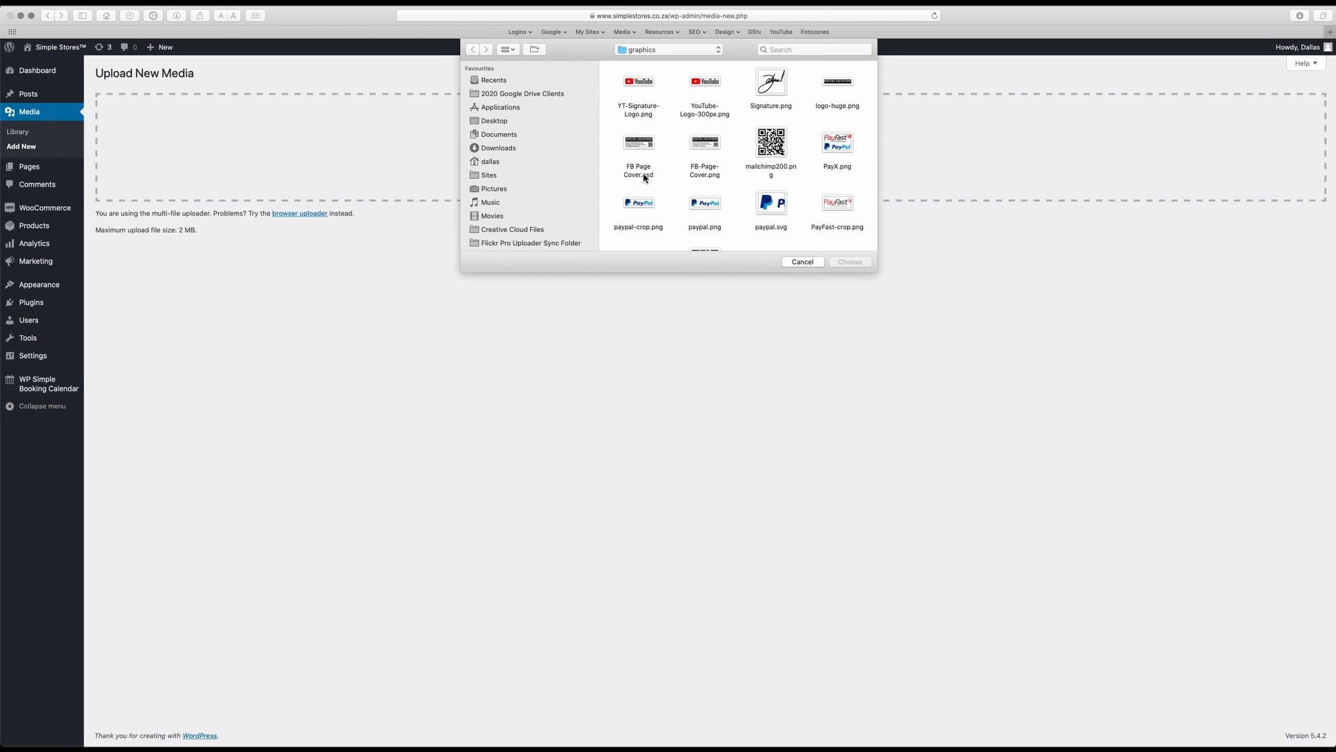
pyautogui.click(677, 49)
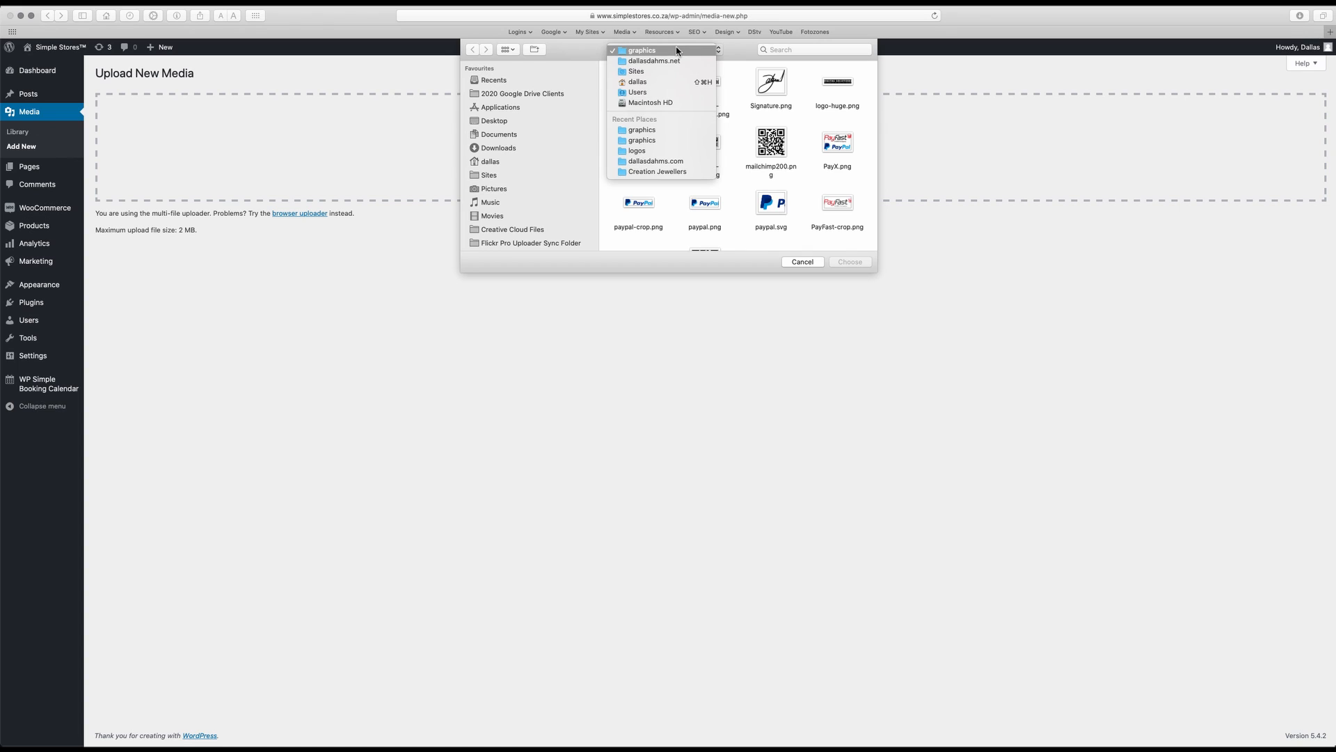
pyautogui.click(642, 71)
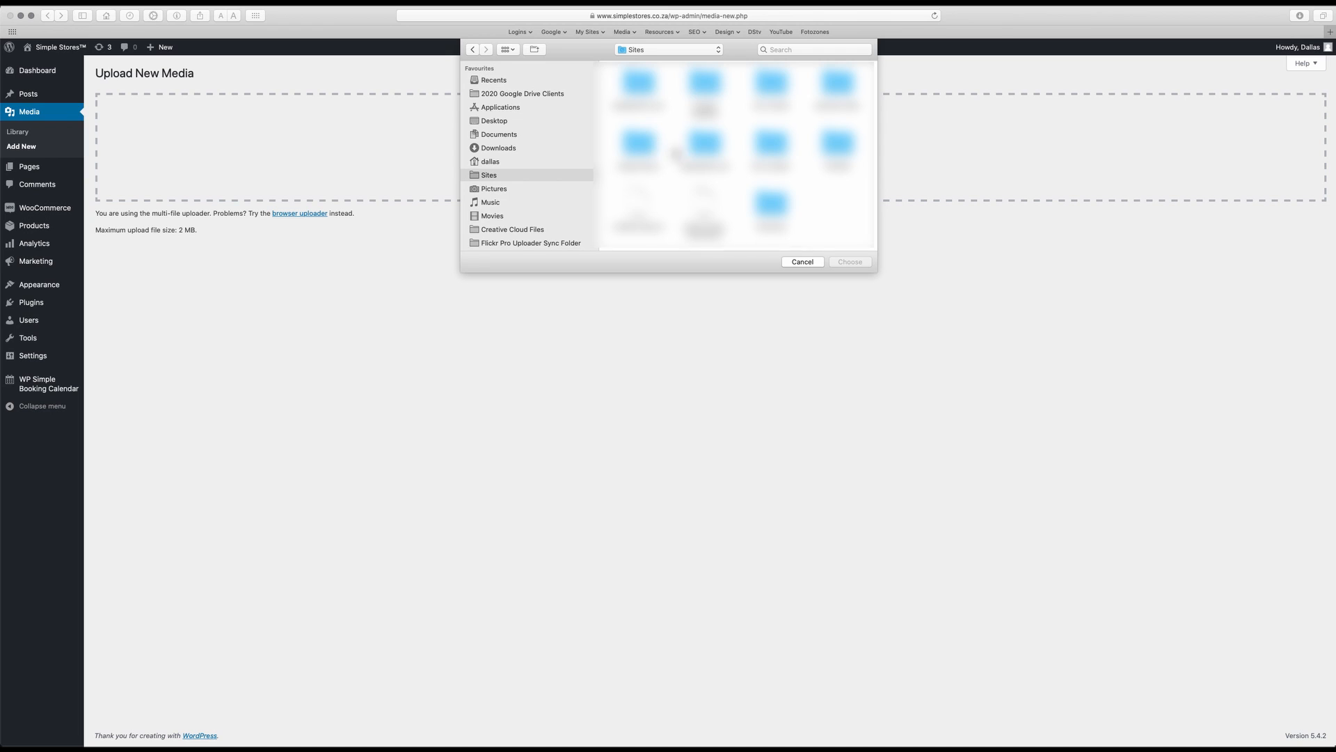
pyautogui.doubleClick(631, 145)
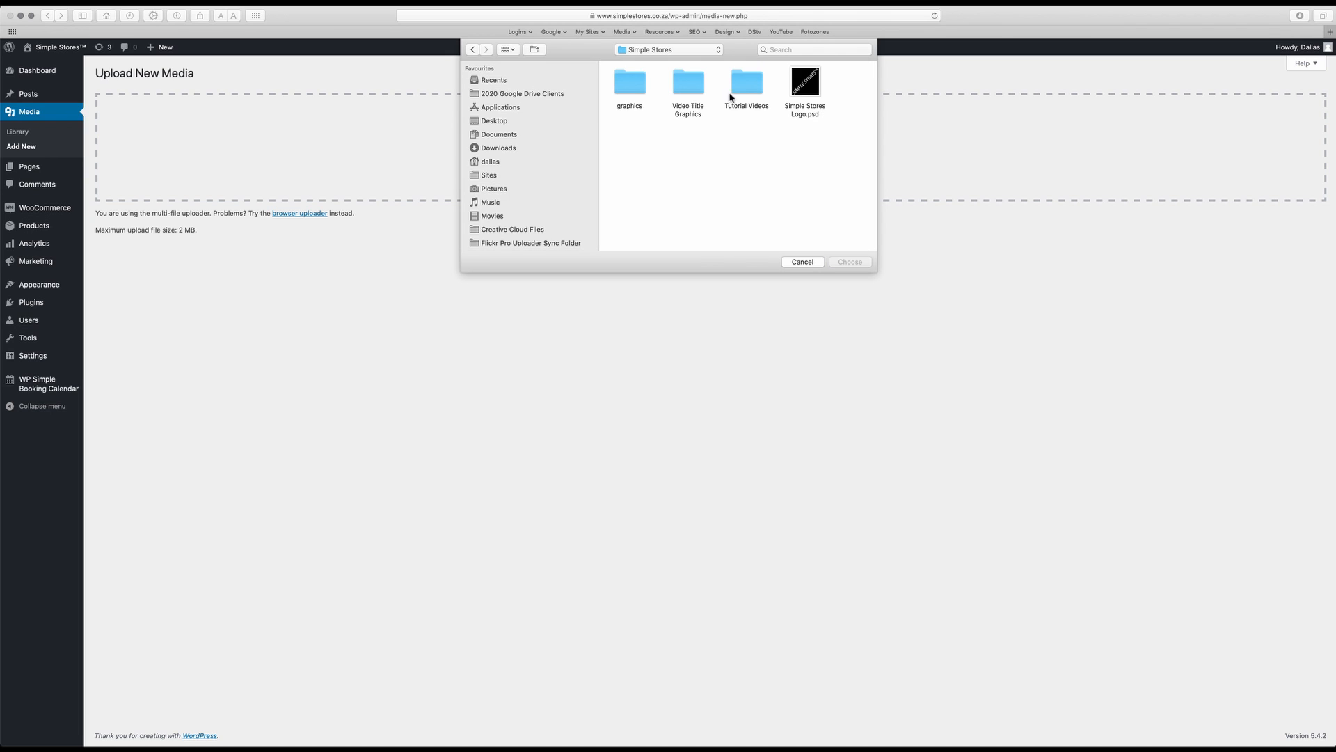
pyautogui.click(628, 88)
pyautogui.doubleClick(628, 88)
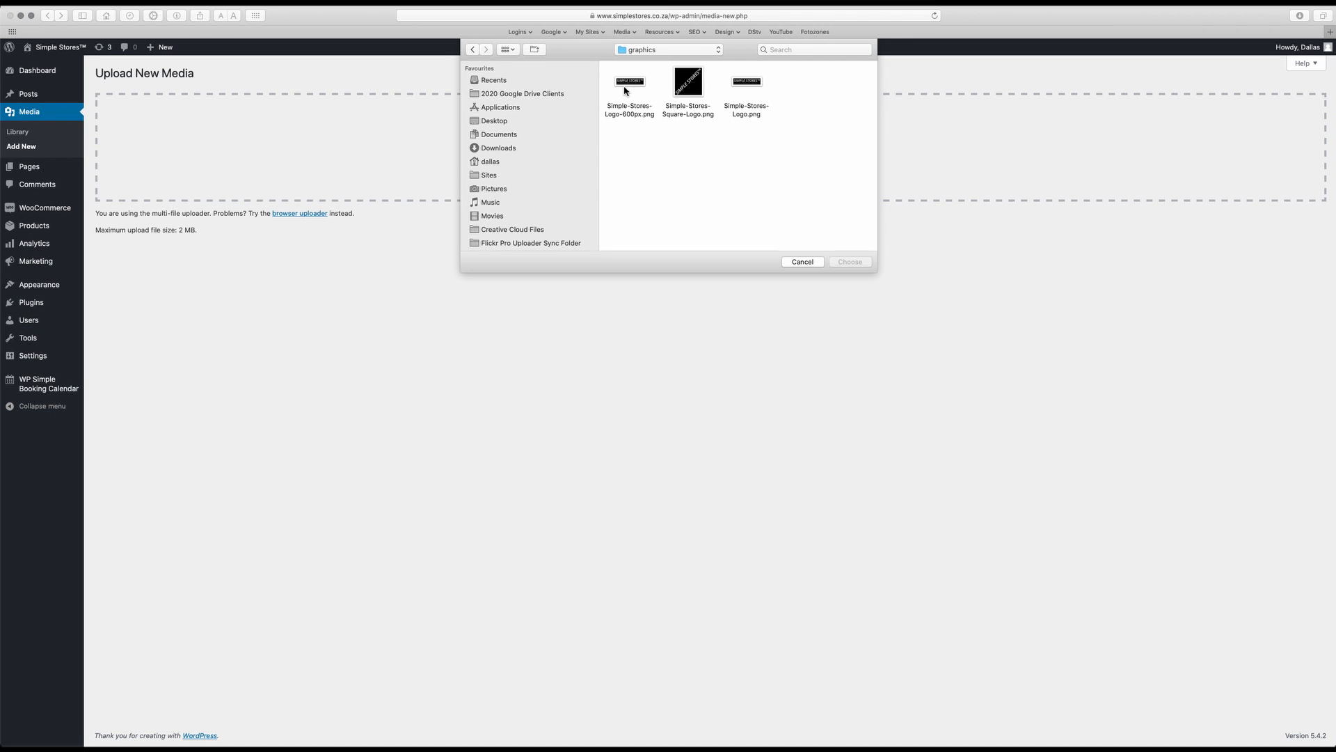
pyautogui.click(629, 86)
pyautogui.click(850, 261)
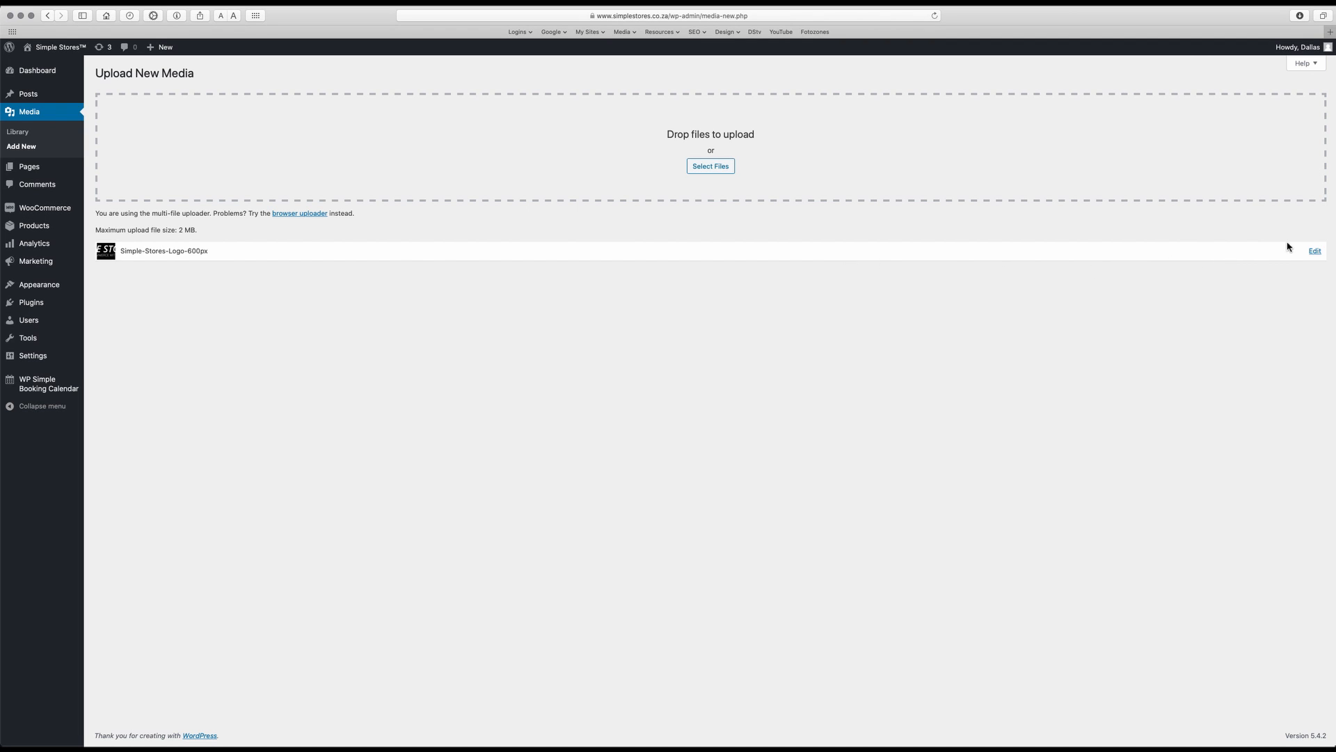
# Open the uploaded logo's media details and copy its file URL
pyautogui.click(1314, 251)
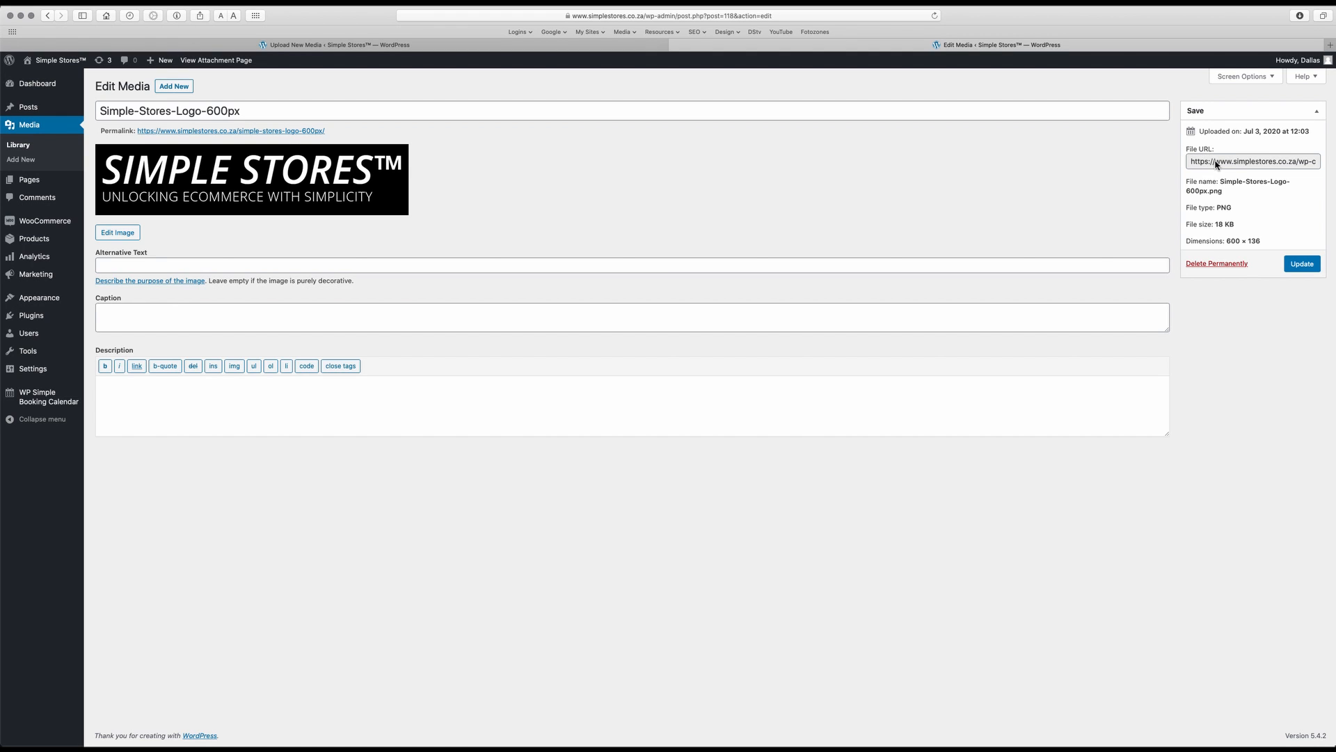
pyautogui.click(1216, 163)
pyautogui.press('super+a')
pyautogui.press('super+c')
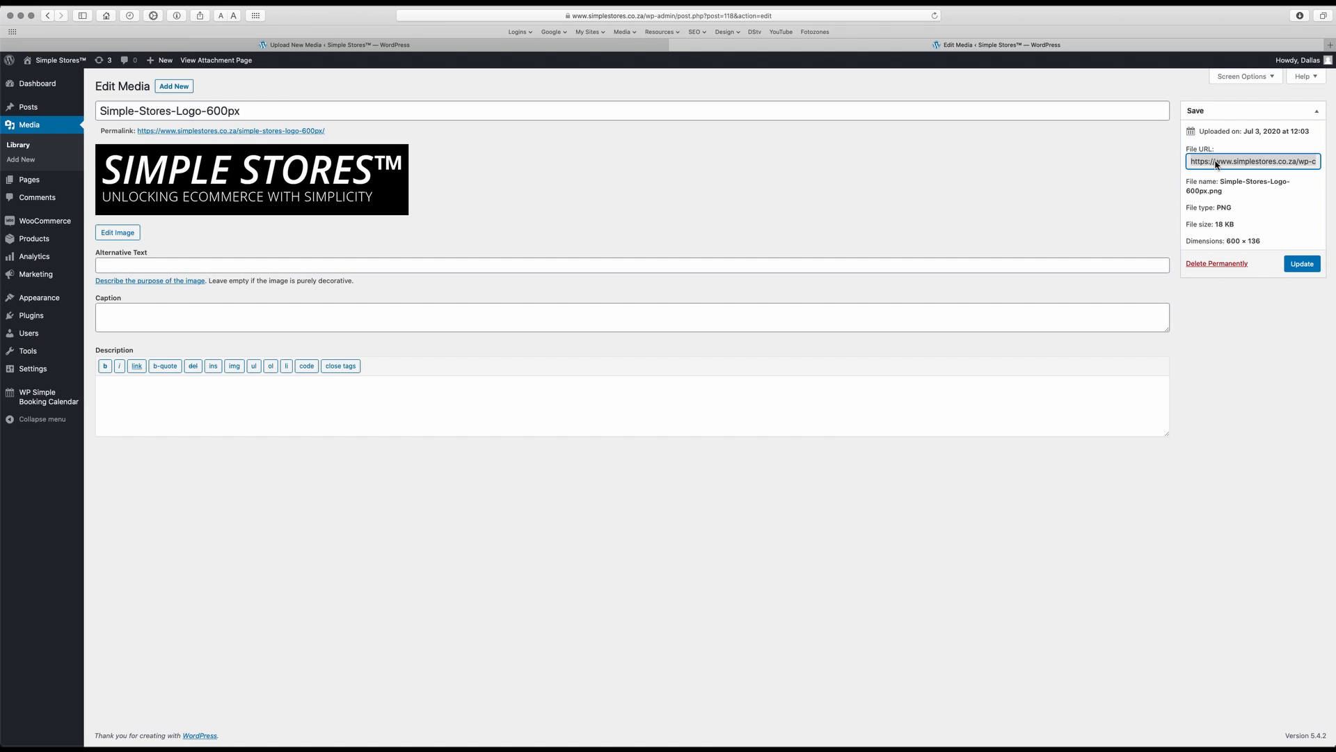
pyautogui.rightClick(1216, 164)
pyautogui.click(1121, 202)
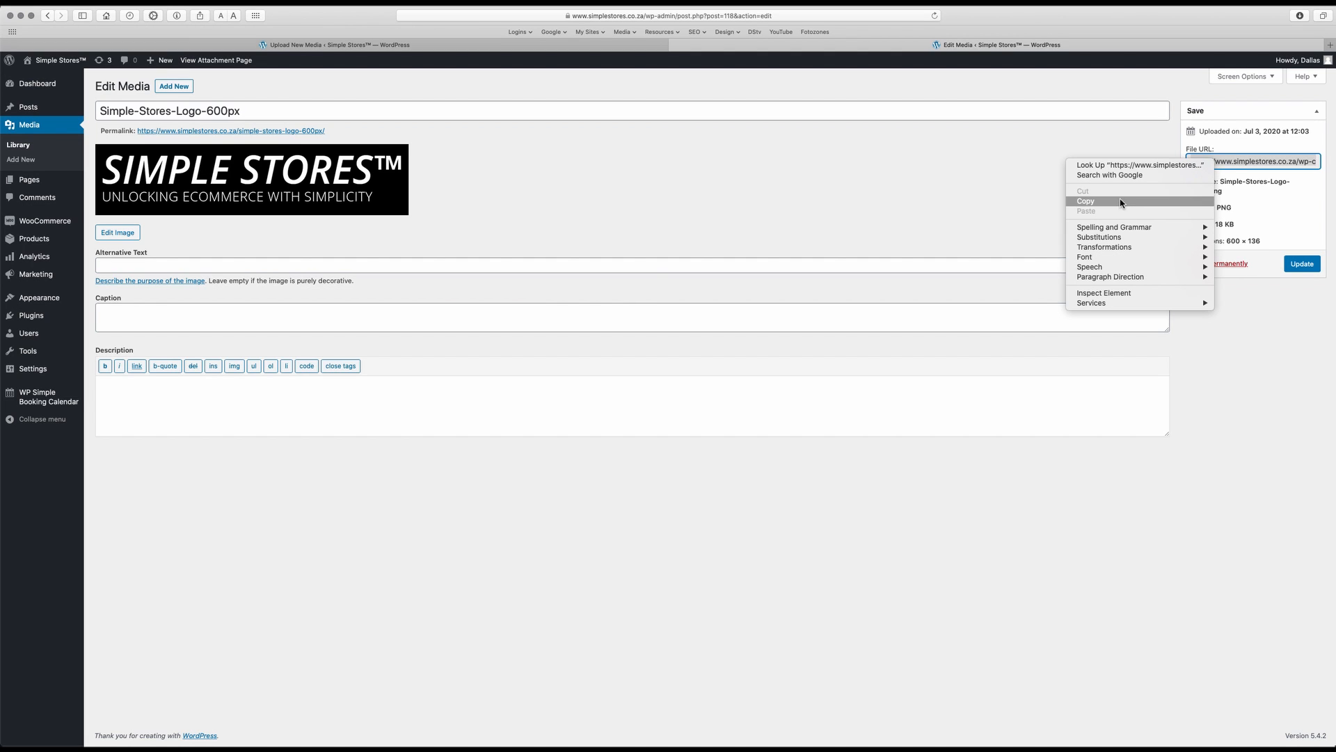
# Paste the copied logo URL as the header image of the WooCommerce email template and save the settings
pyautogui.click(257, 45)
pyautogui.moveTo(29, 224)
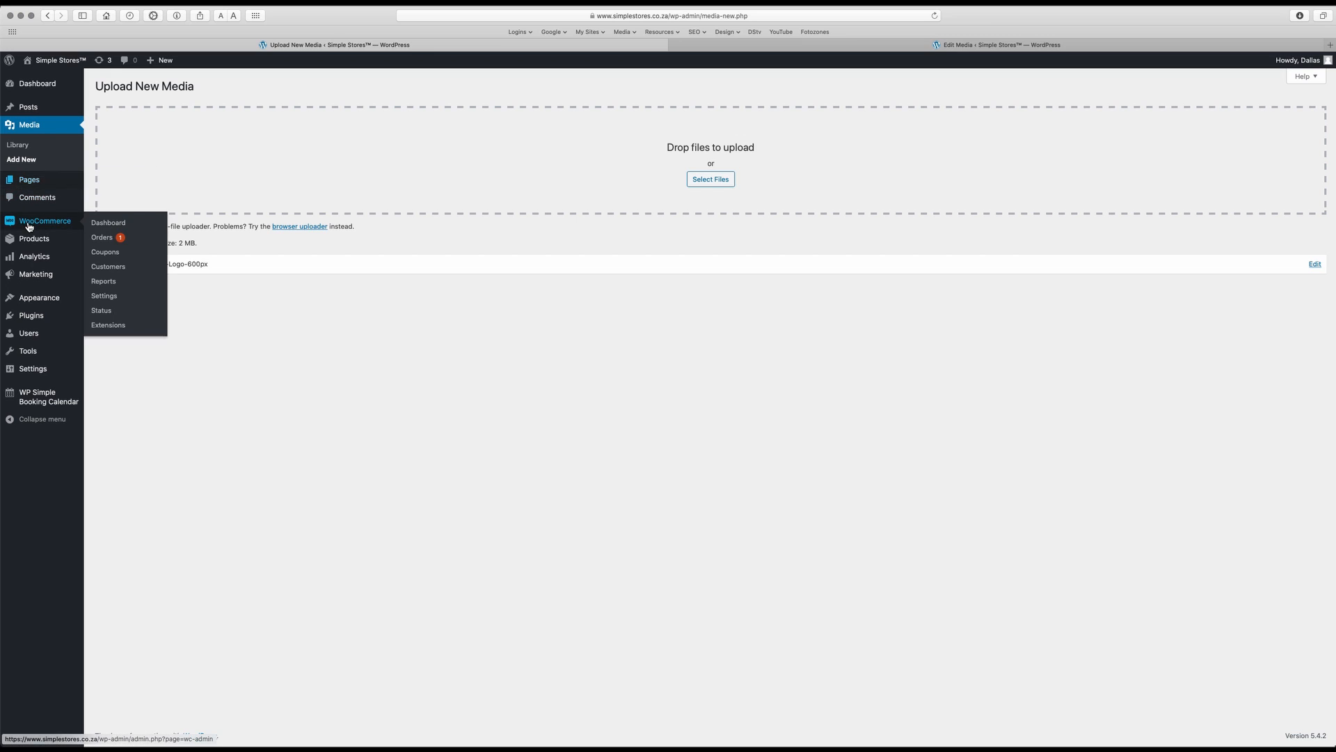
pyautogui.click(104, 296)
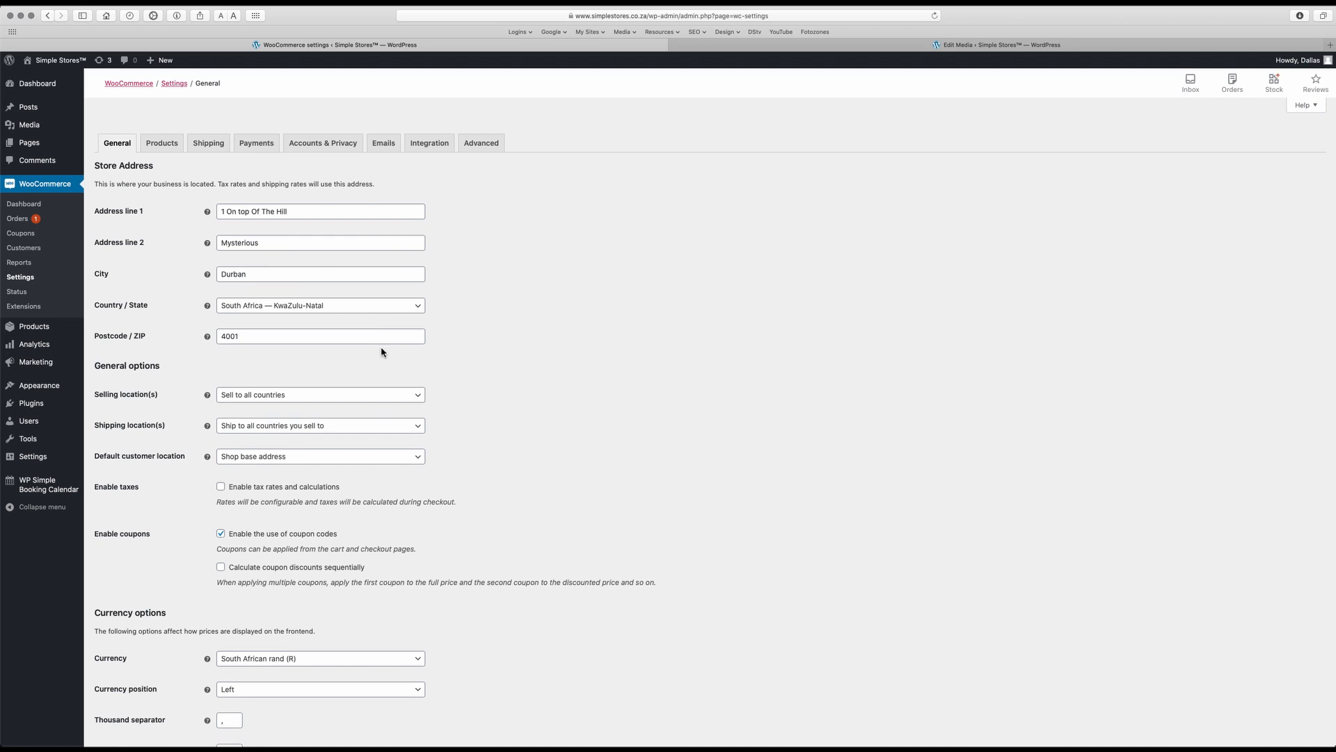
pyautogui.click(383, 144)
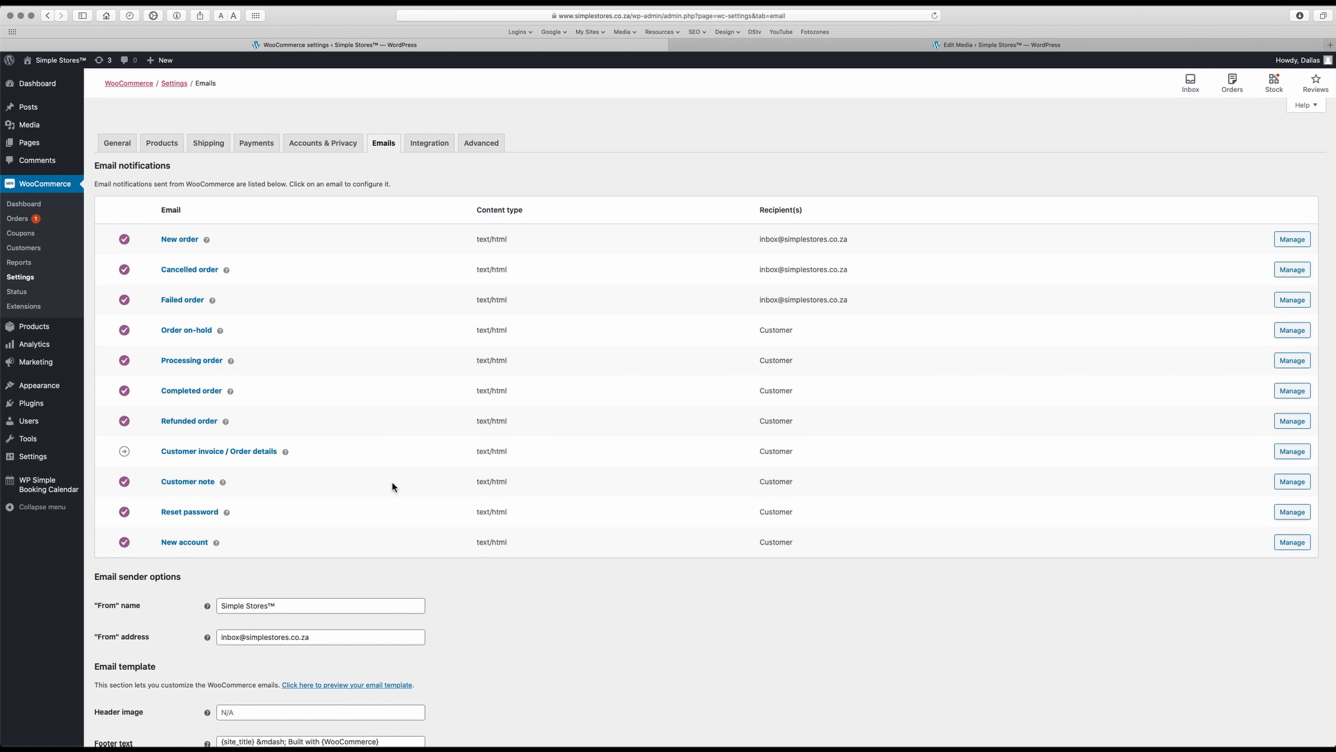
pyautogui.scroll(-5, 394, 490)
pyautogui.click(245, 472)
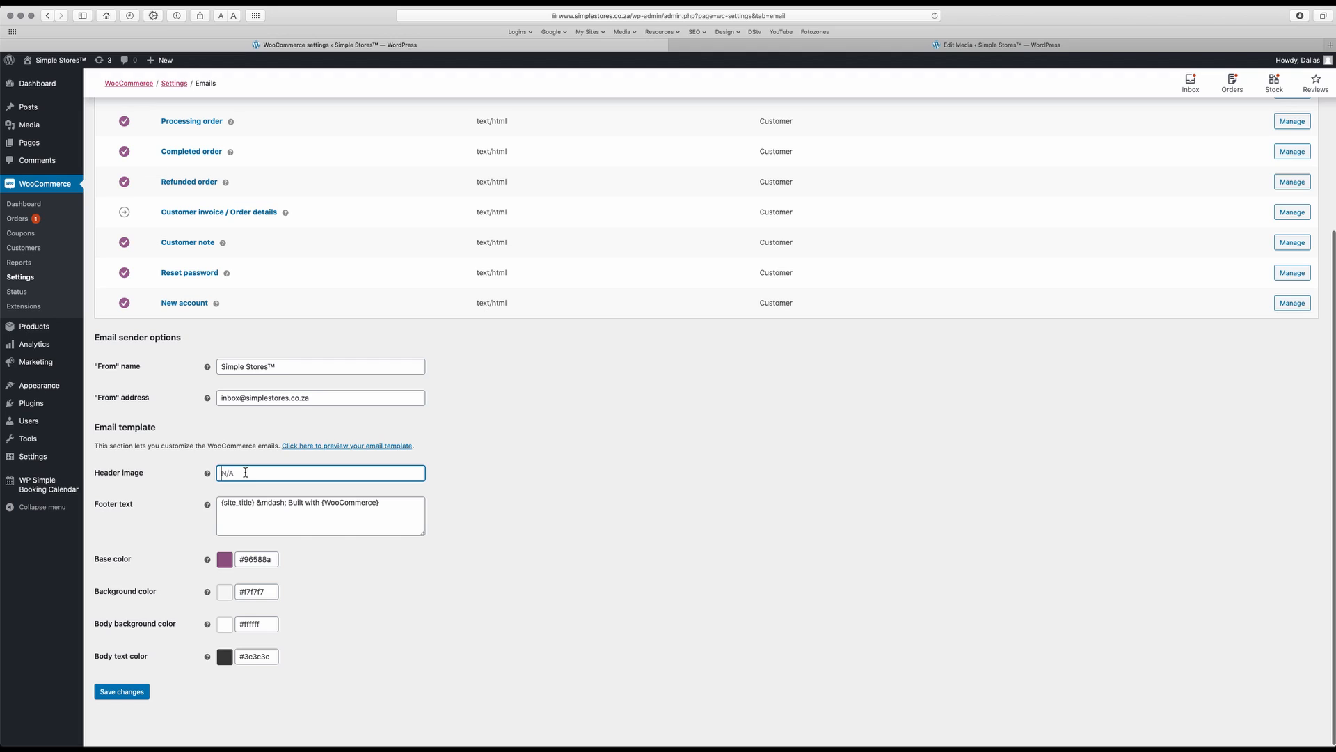
pyautogui.press('super+v')
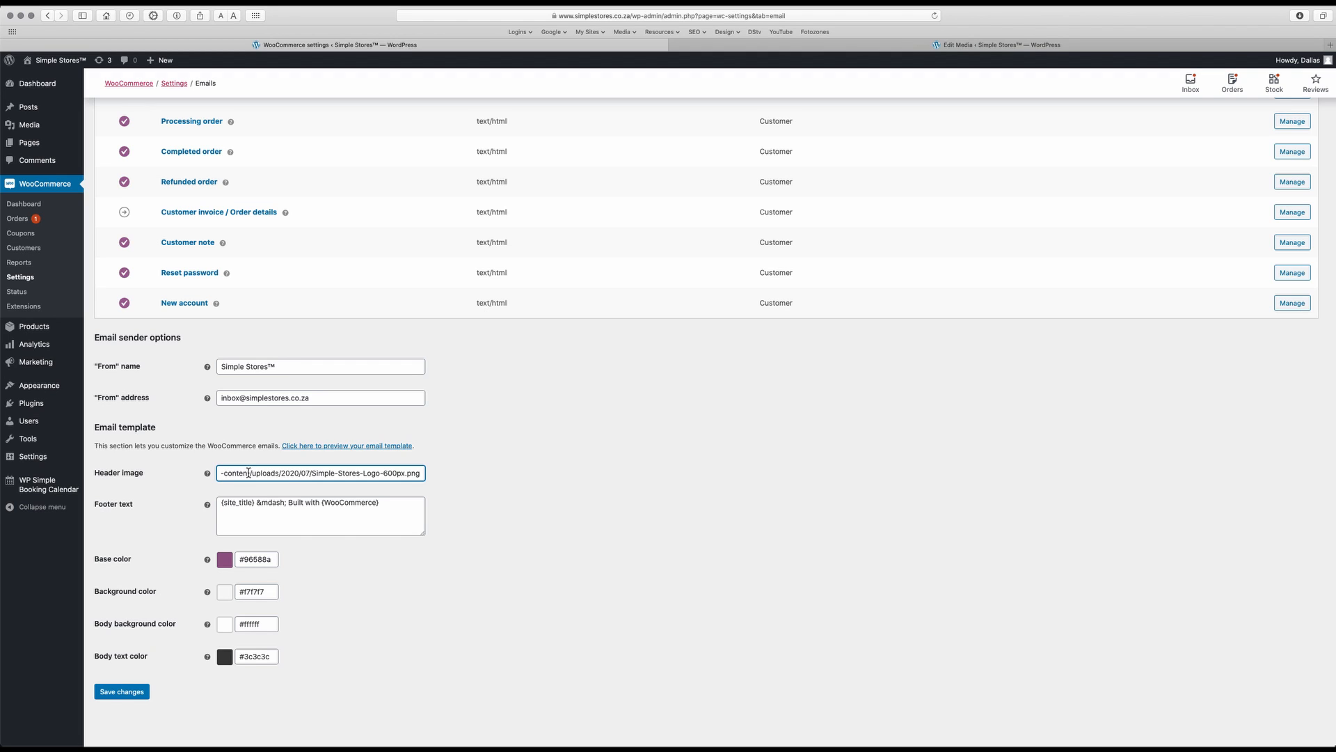
pyautogui.click(441, 472)
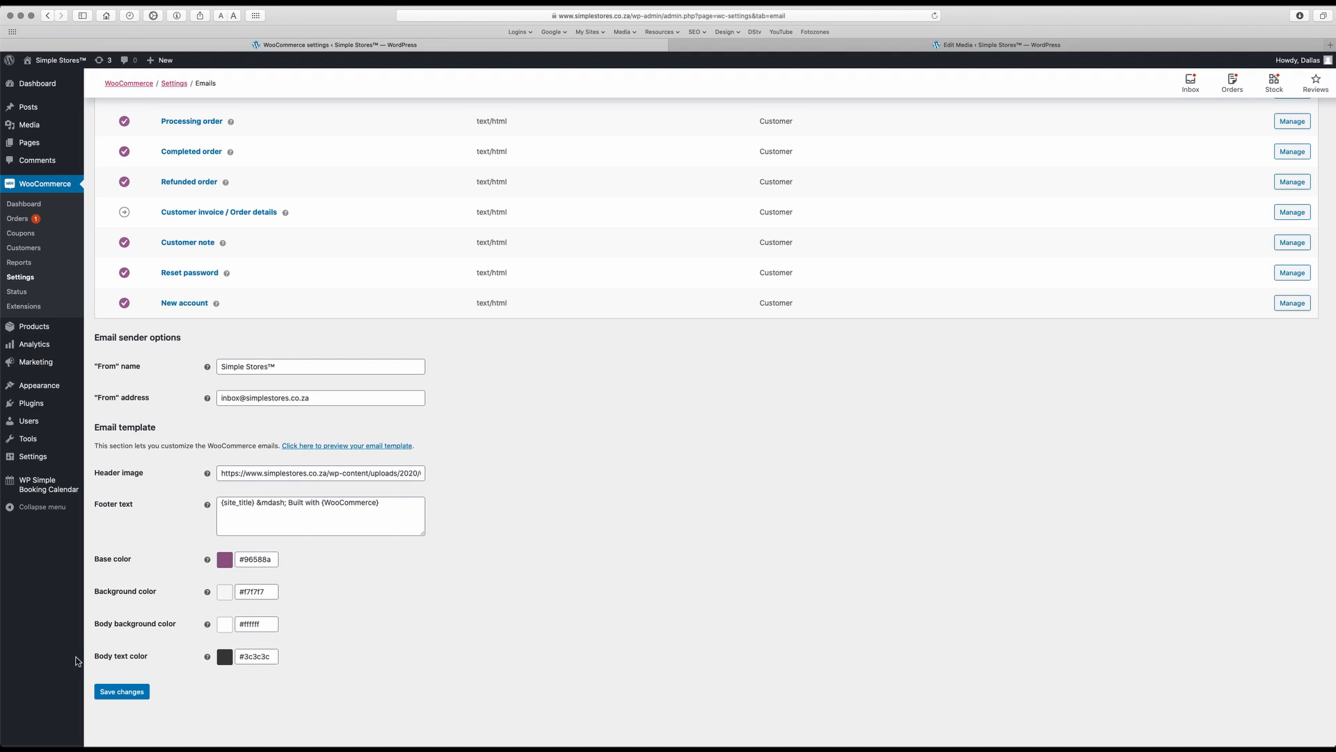
pyautogui.click(124, 691)
# Preview the email template with the logo header, and close the preview and the logo's media page
pyautogui.scroll(-5, 446, 637)
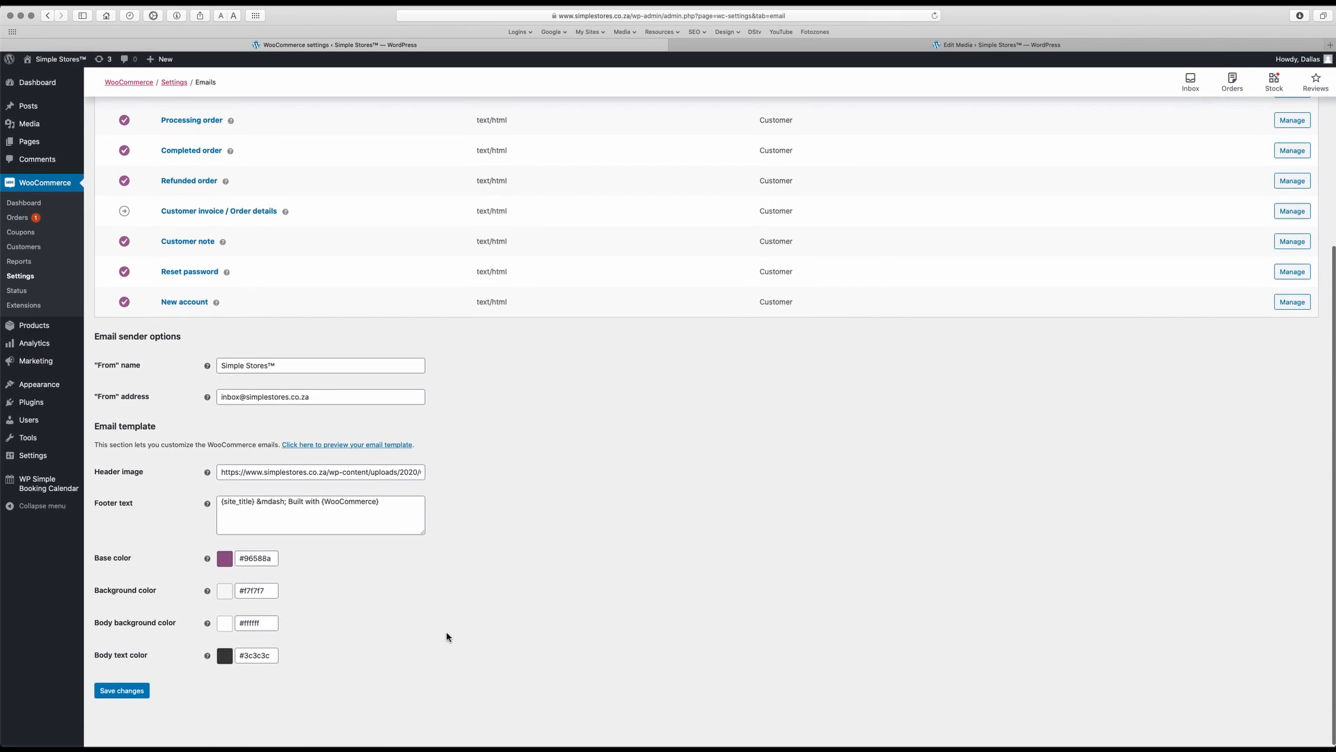
pyautogui.click(376, 446)
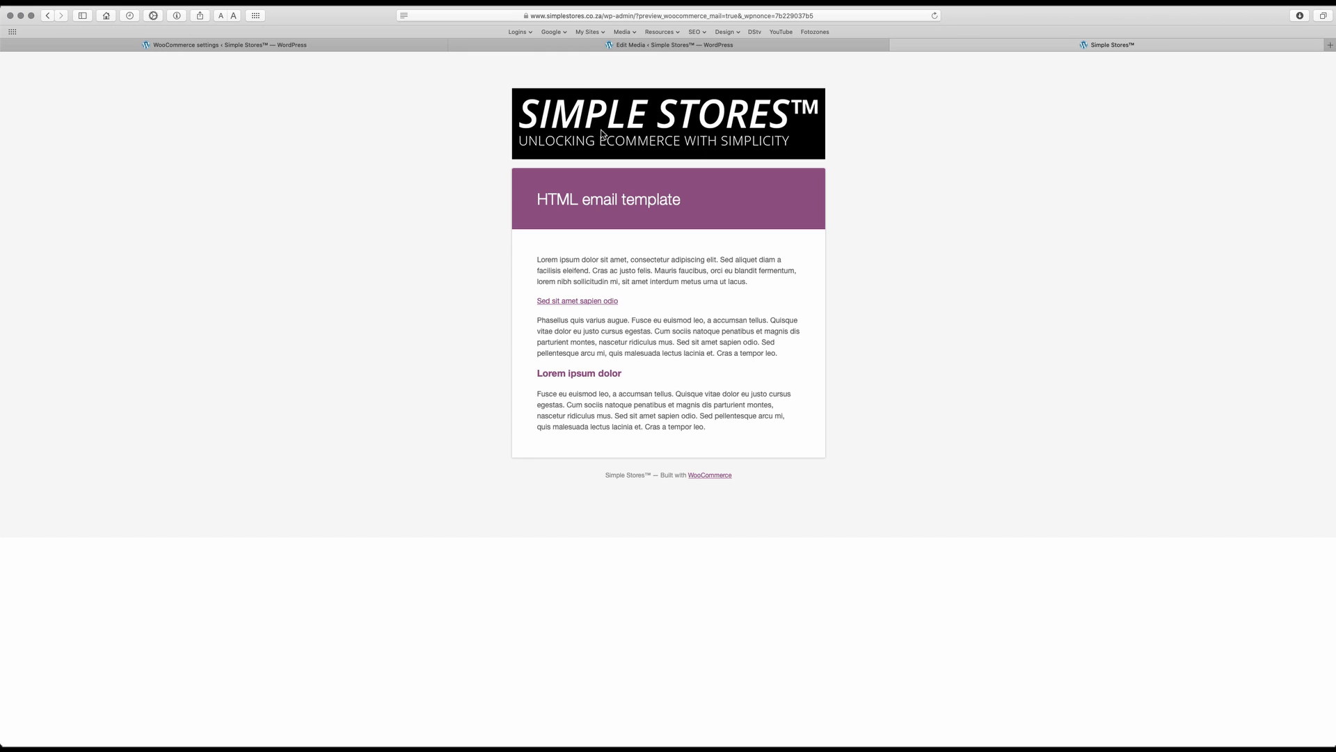
pyautogui.click(896, 46)
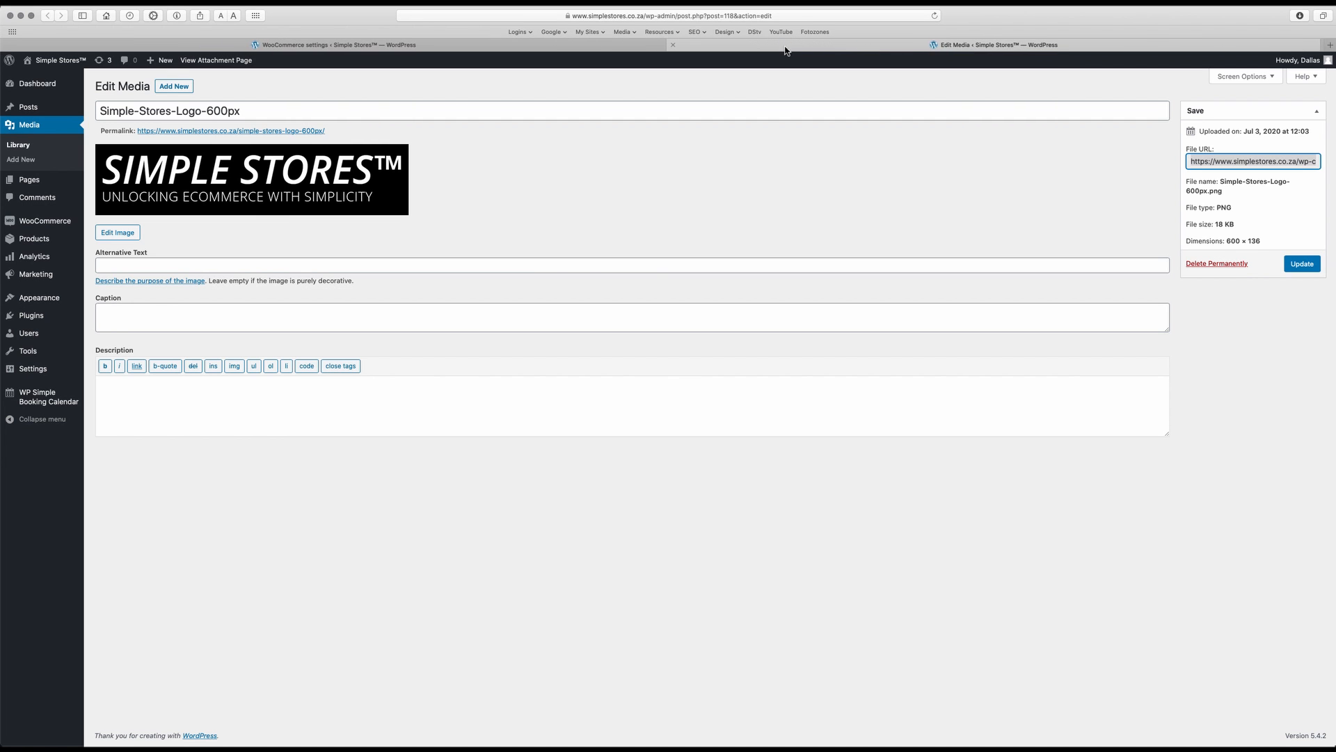
pyautogui.click(674, 45)
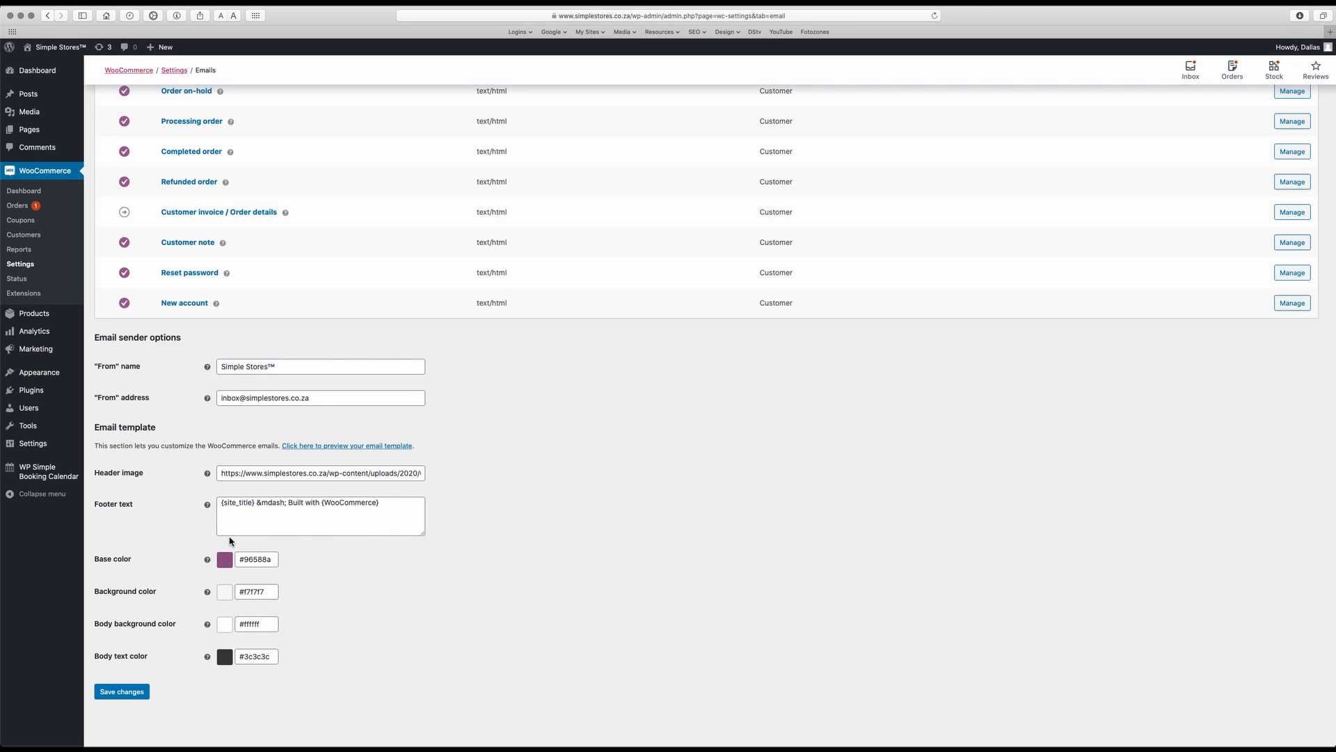
# Switch to the sample New order email in Mail to examine its footer text
pyautogui.hotkey('ctrl', 'Up')
pyautogui.click(1090, 572)
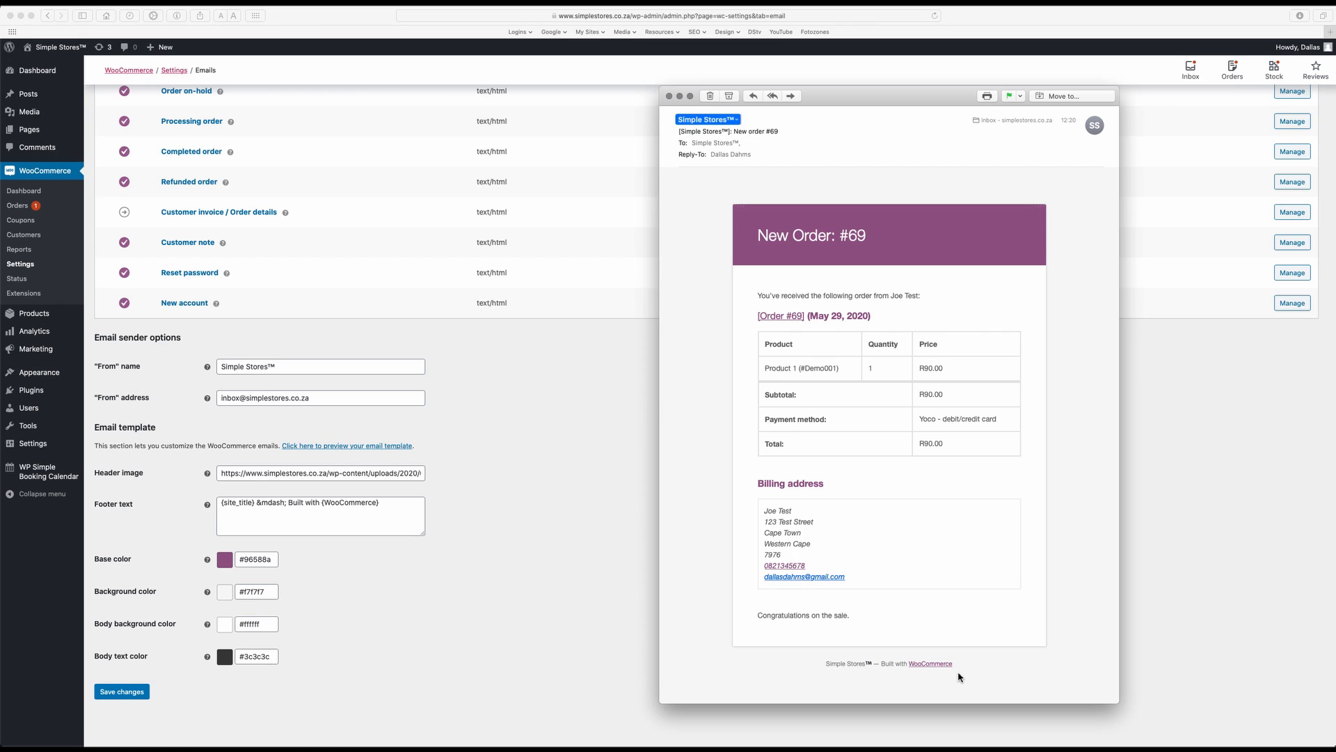
# Return to the WooCommerce email settings, replace the footer text with "Thank You For Shopping With Simple Stores™", and save the settings
pyautogui.click(398, 527)
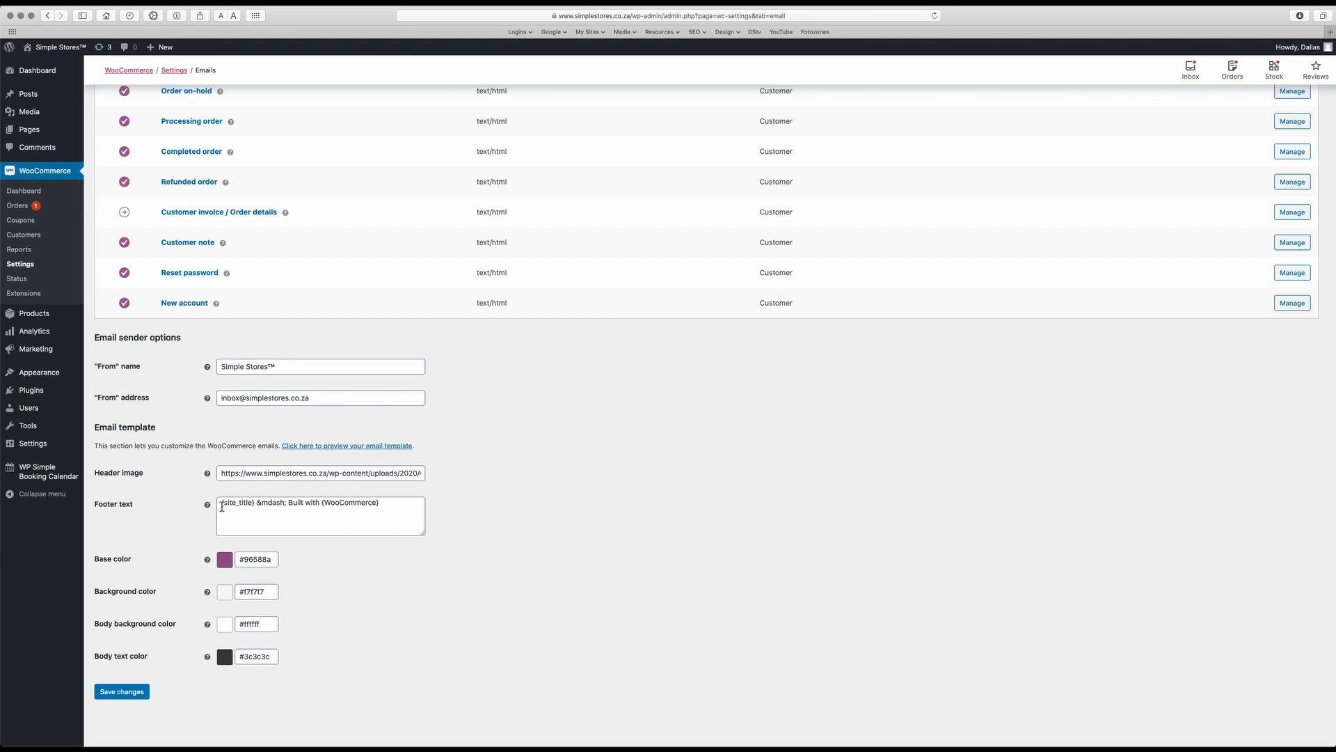
pyautogui.moveTo(221, 504); pyautogui.dragTo(384, 508)
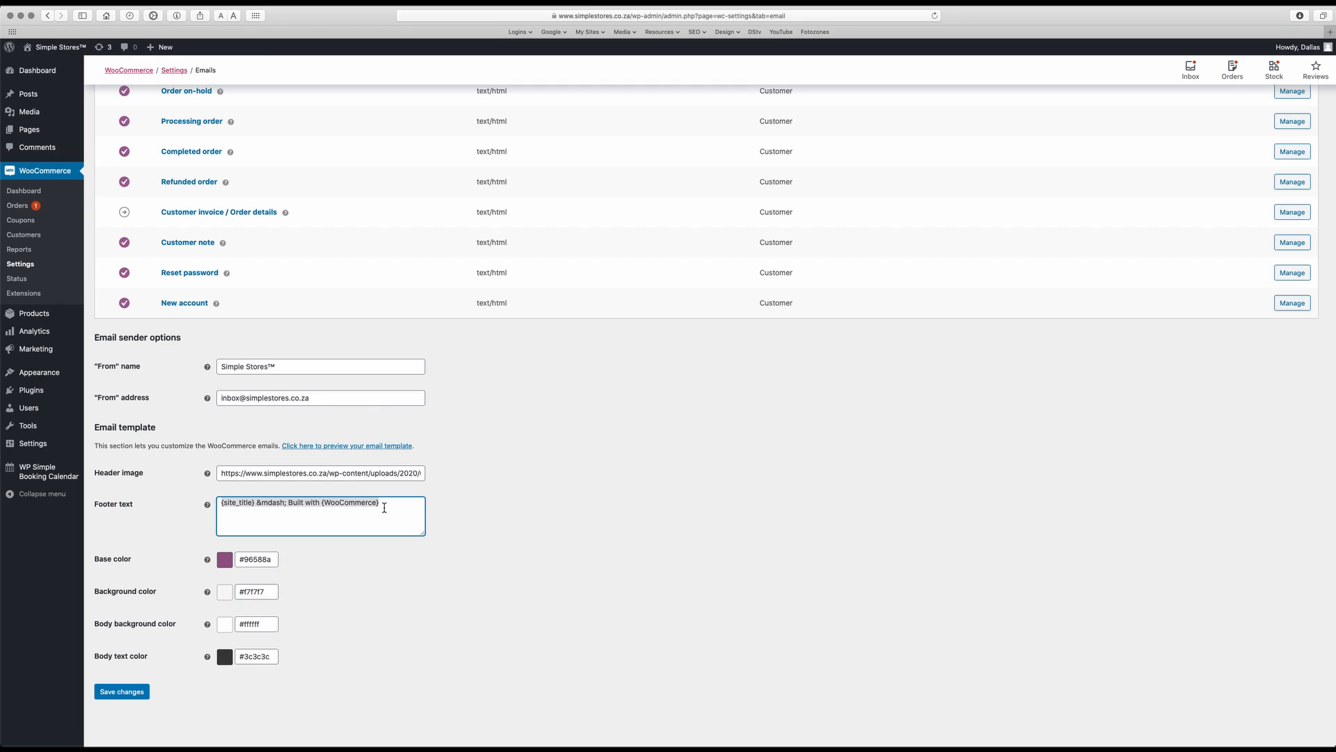
pyautogui.press('BackSpace')
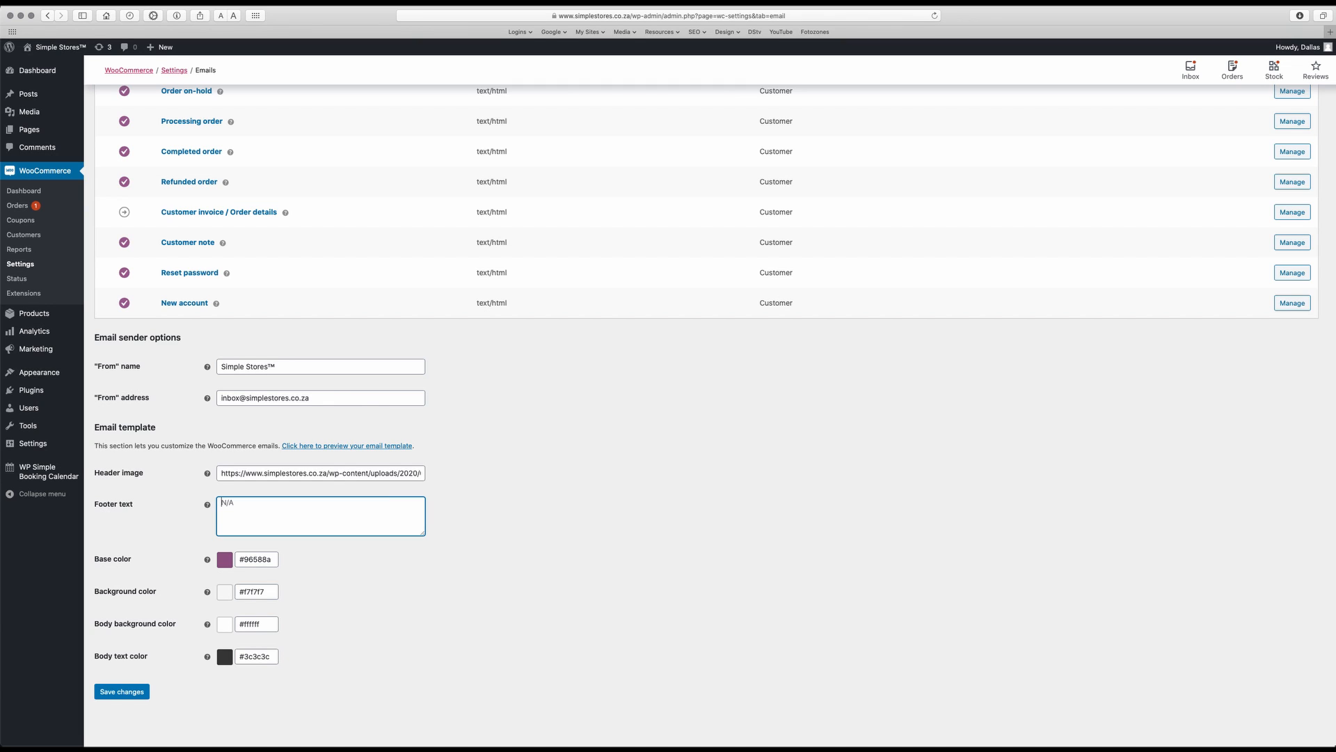
pyautogui.write('Thank You For Shopping With Simp')
pyautogui.write('le Stores™')
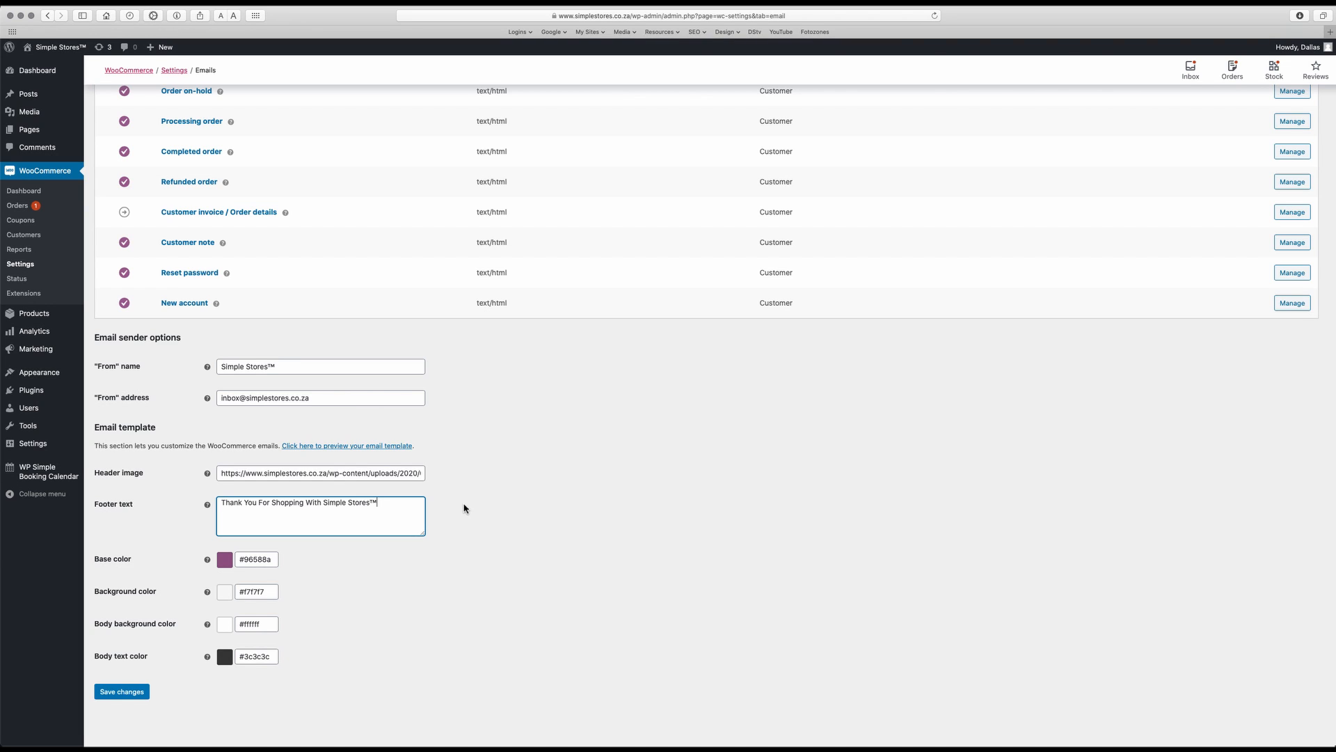
pyautogui.click(125, 693)
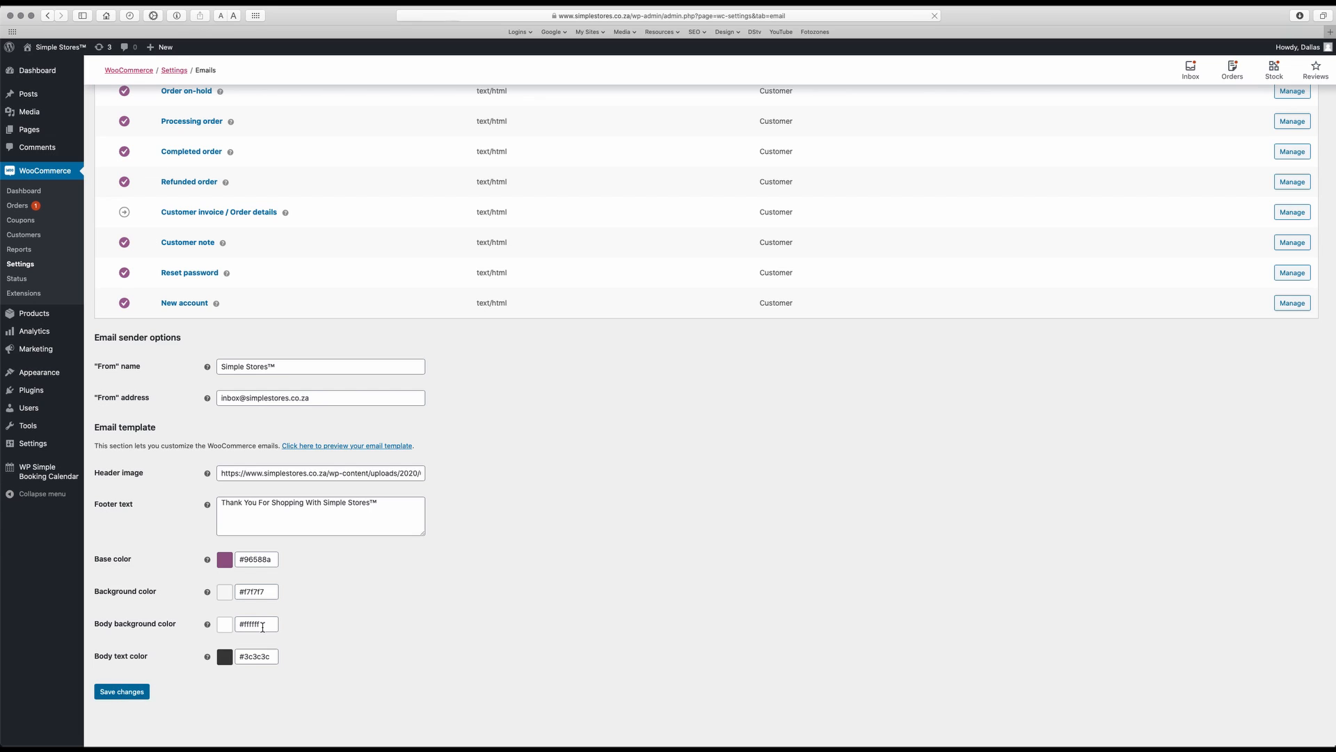
# Preview the email template to check the new footer text, and return to the email settings
pyautogui.scroll(-5, 467, 585)
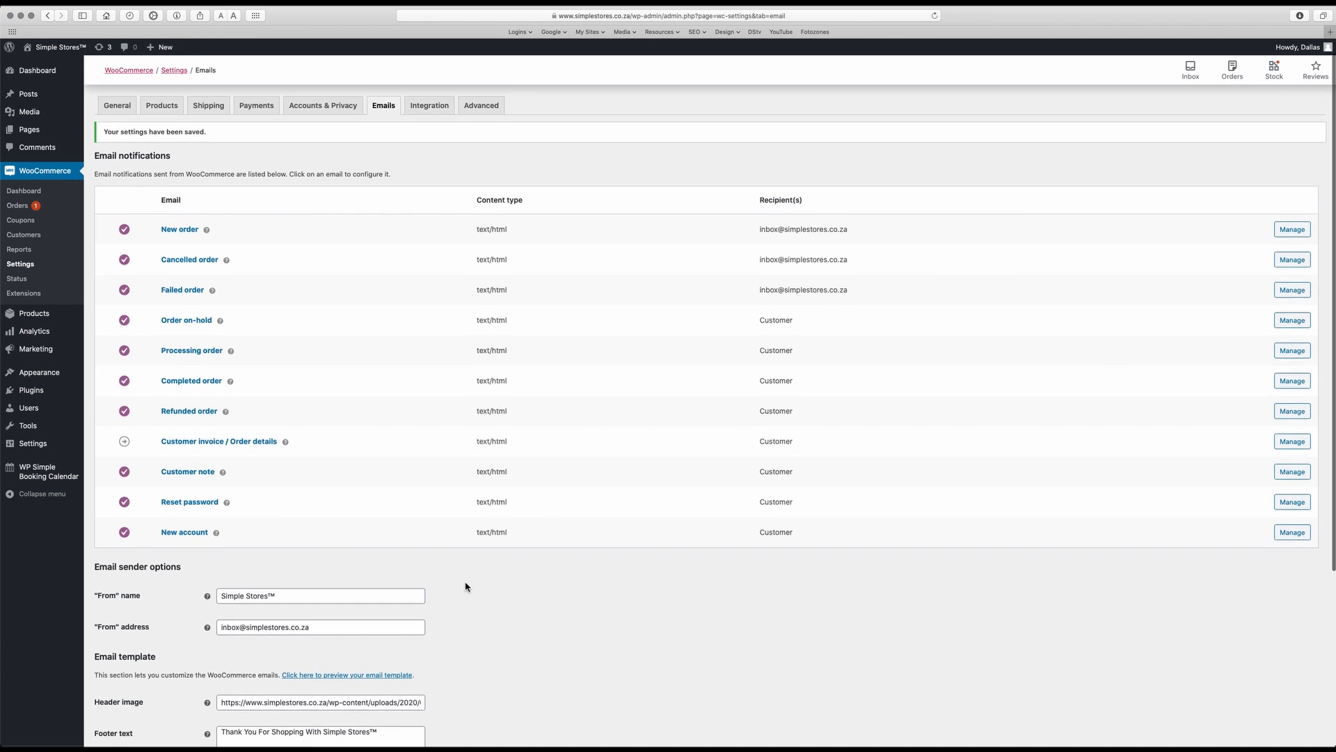
pyautogui.click(324, 485)
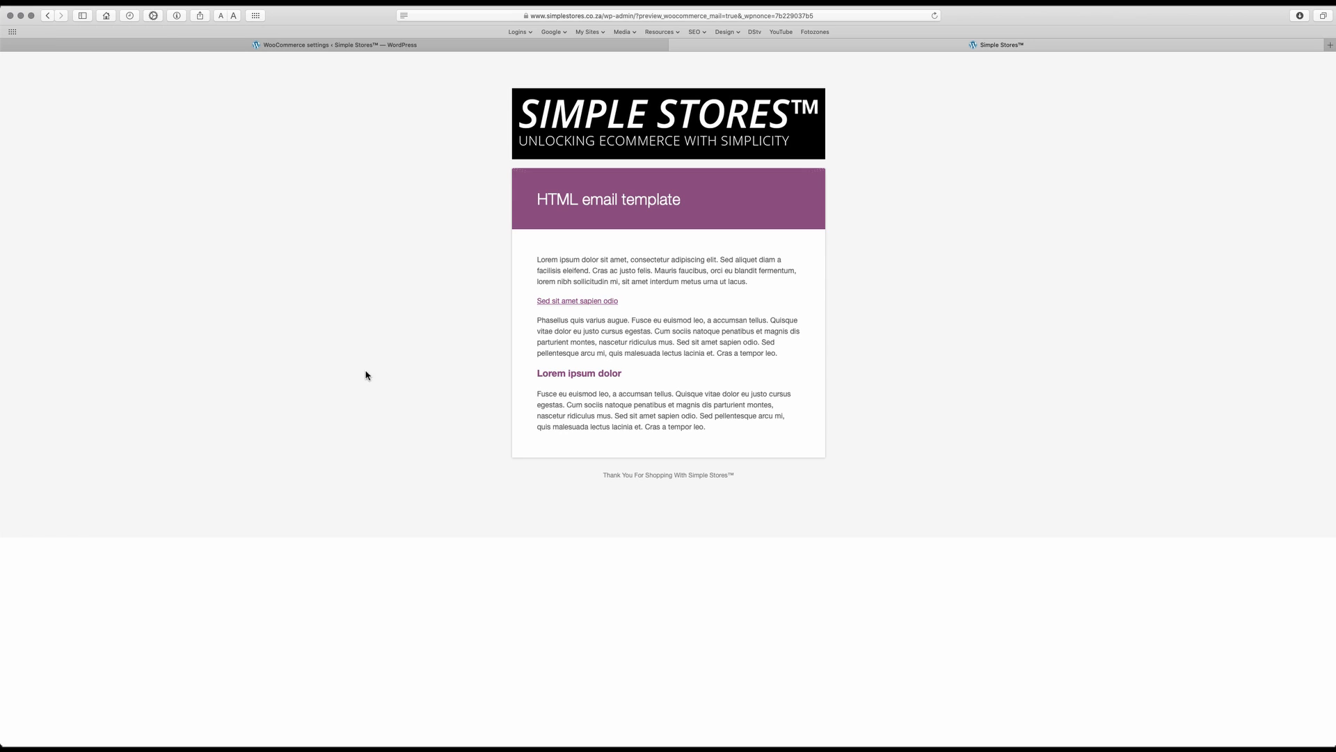
pyautogui.click(434, 49)
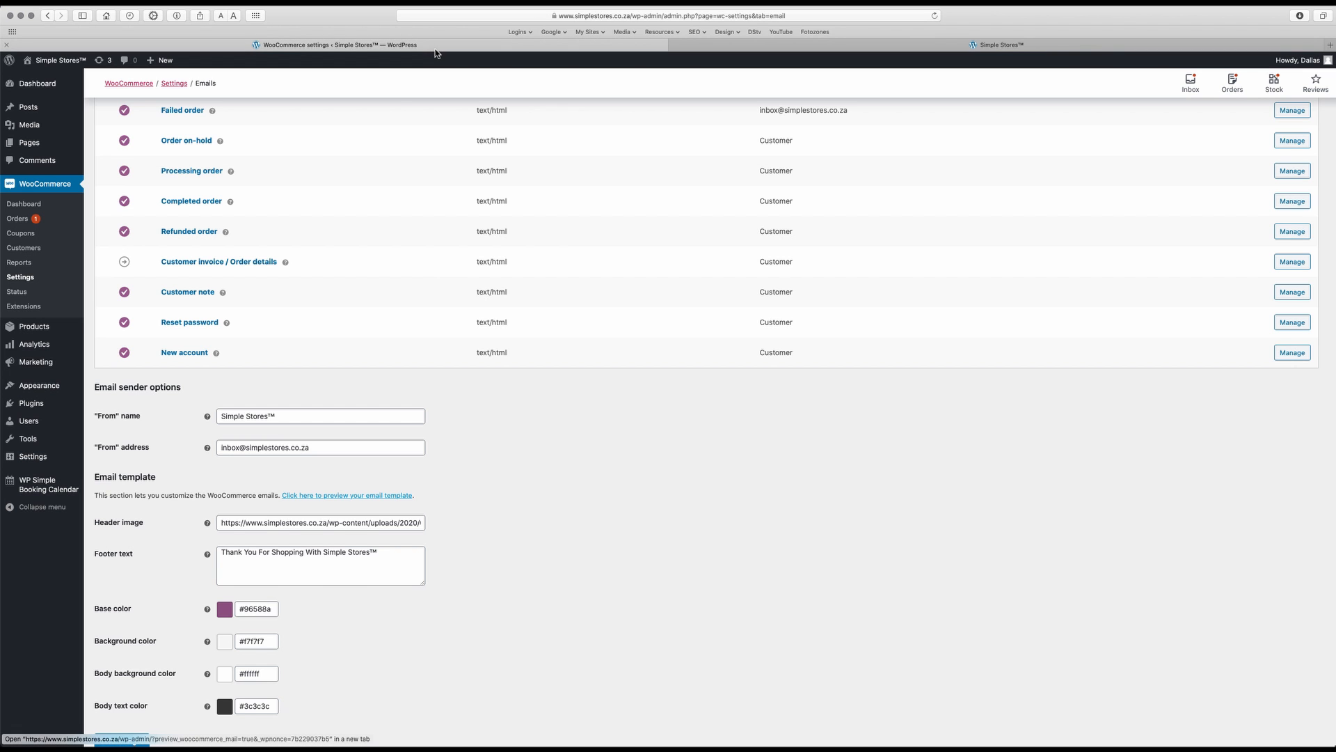
# Append "© 2020" to the end of the email template's footer text
pyautogui.click(391, 555)
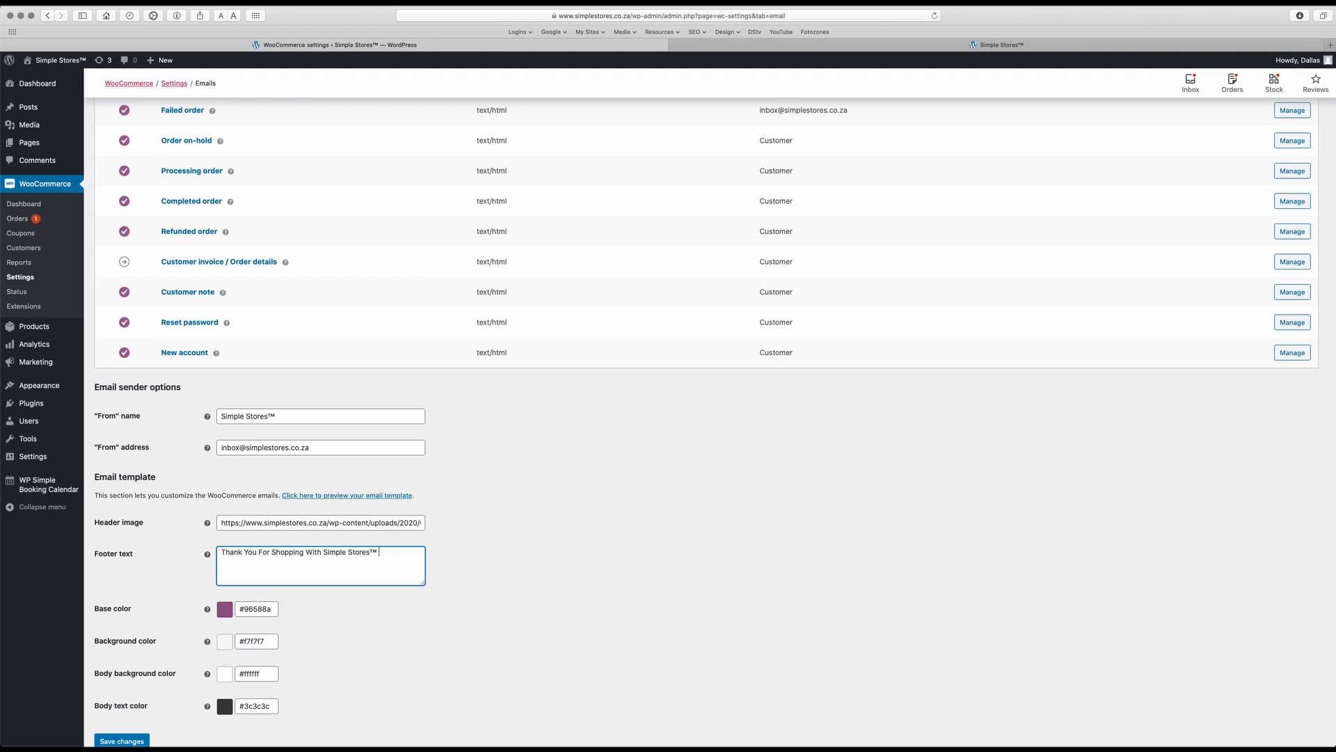
pyautogui.write('© 2020')
pyautogui.click(429, 617)
# Set the email template's base color to black, #000000
pyautogui.scroll(-2, 429, 617)
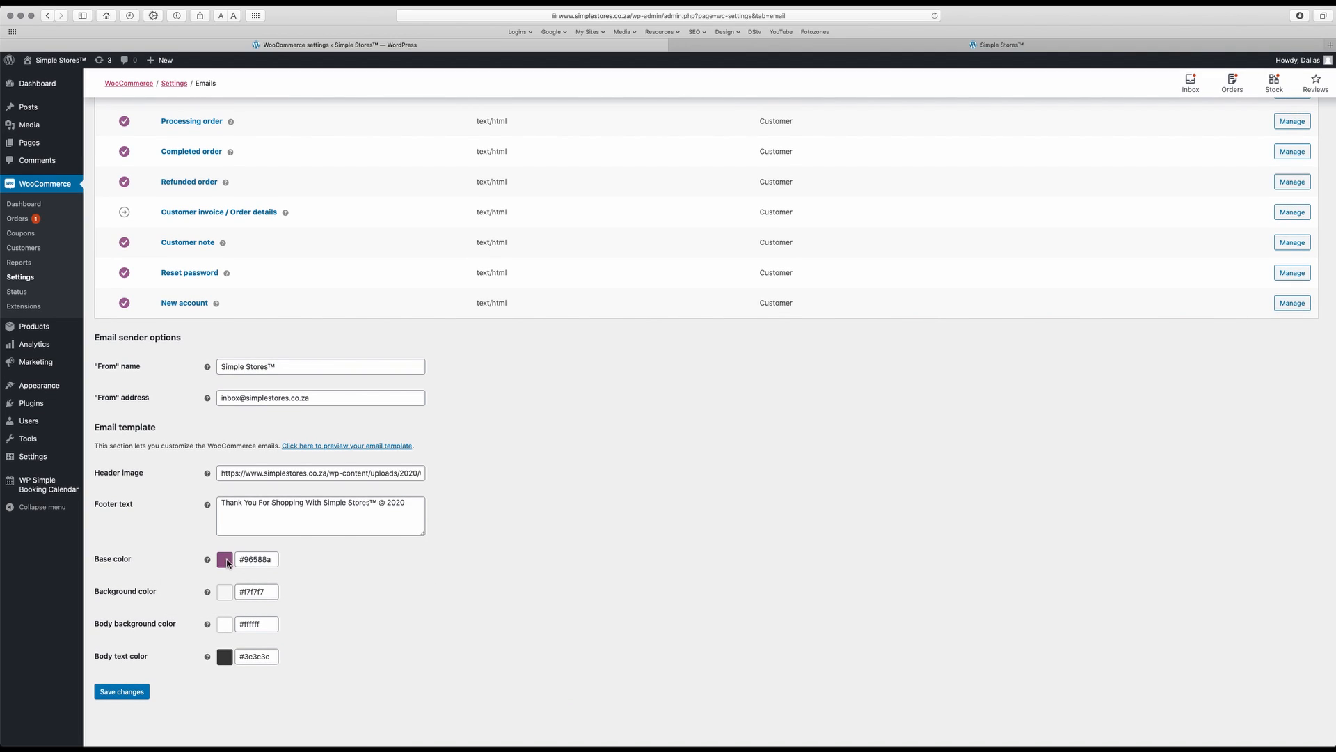
pyautogui.click(254, 561)
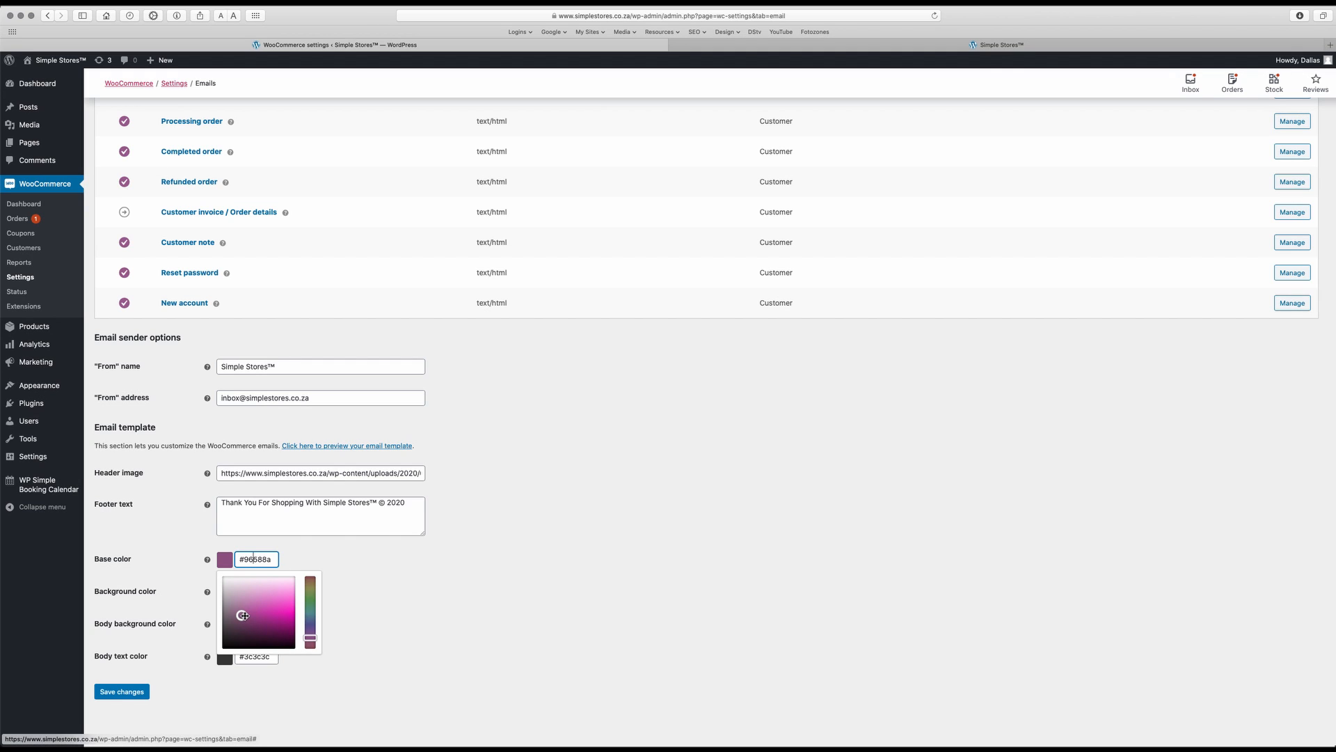
pyautogui.moveTo(241, 616); pyautogui.dragTo(226, 646)
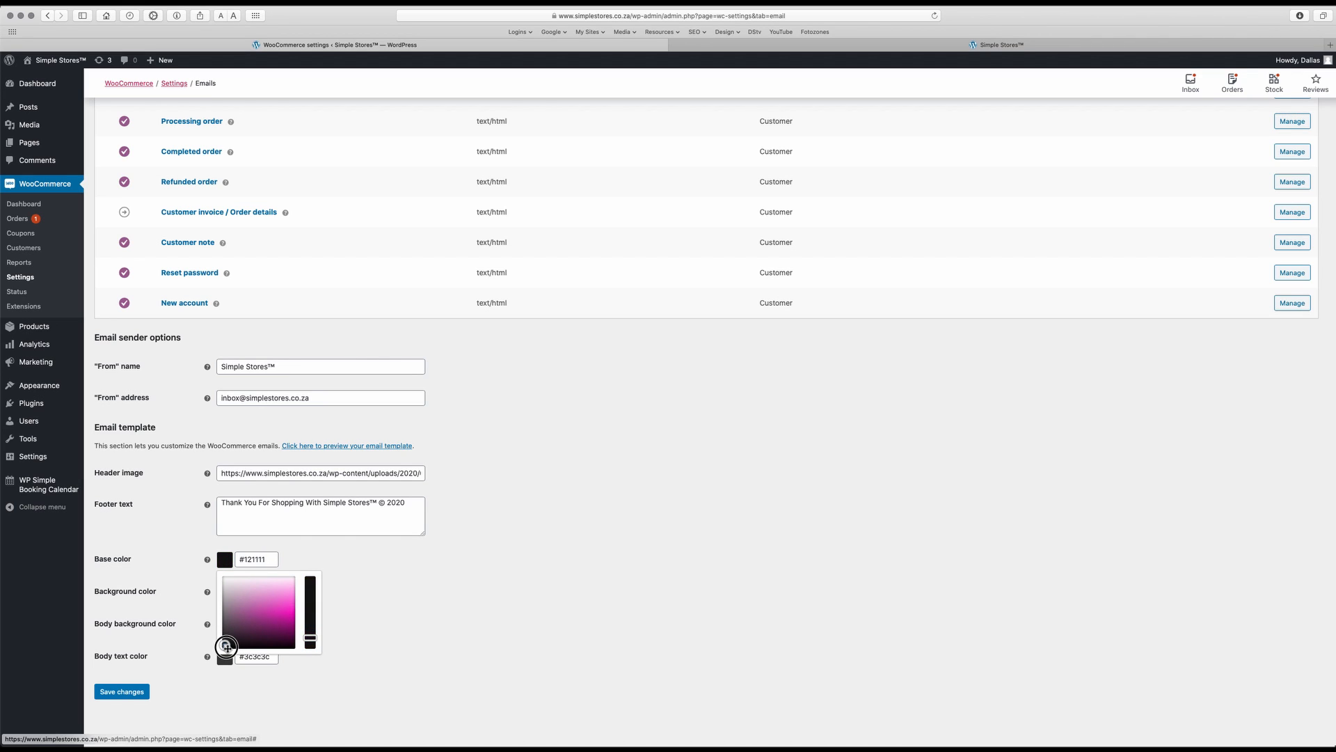
pyautogui.doubleClick(252, 561)
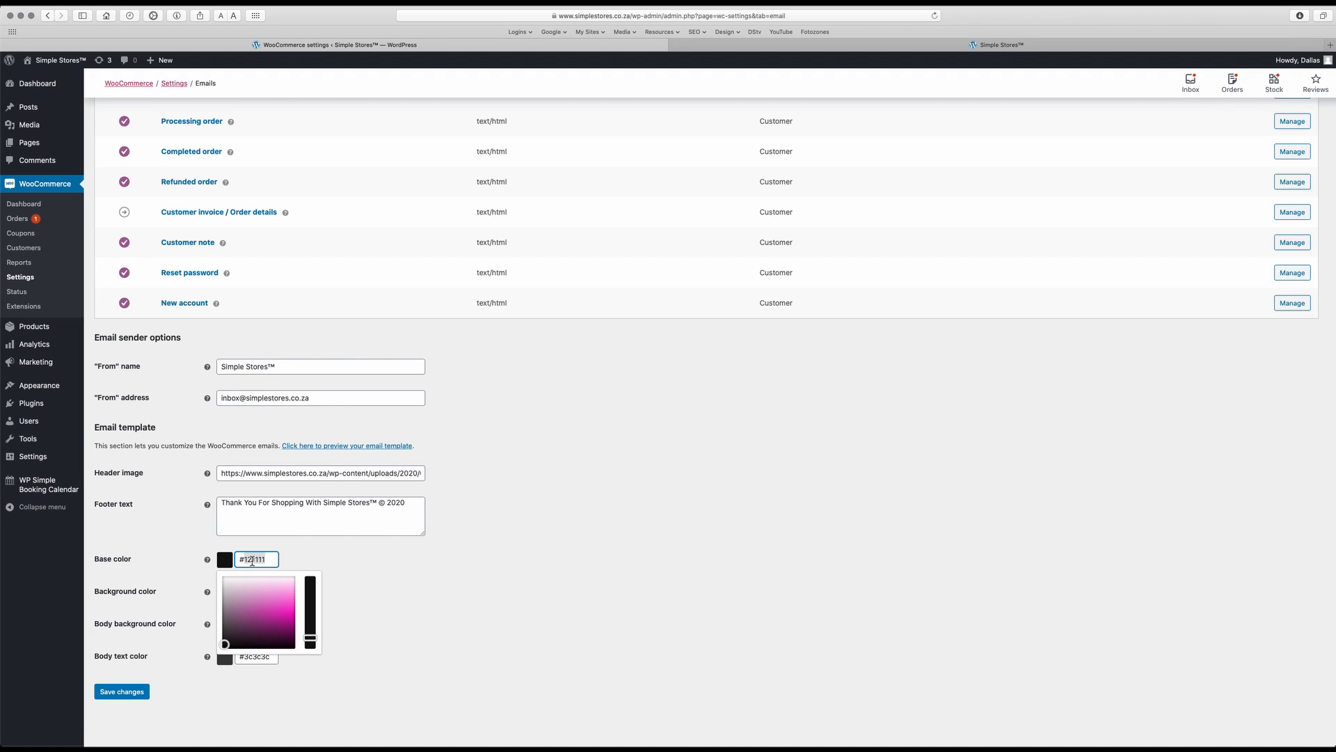
pyautogui.write('000000')
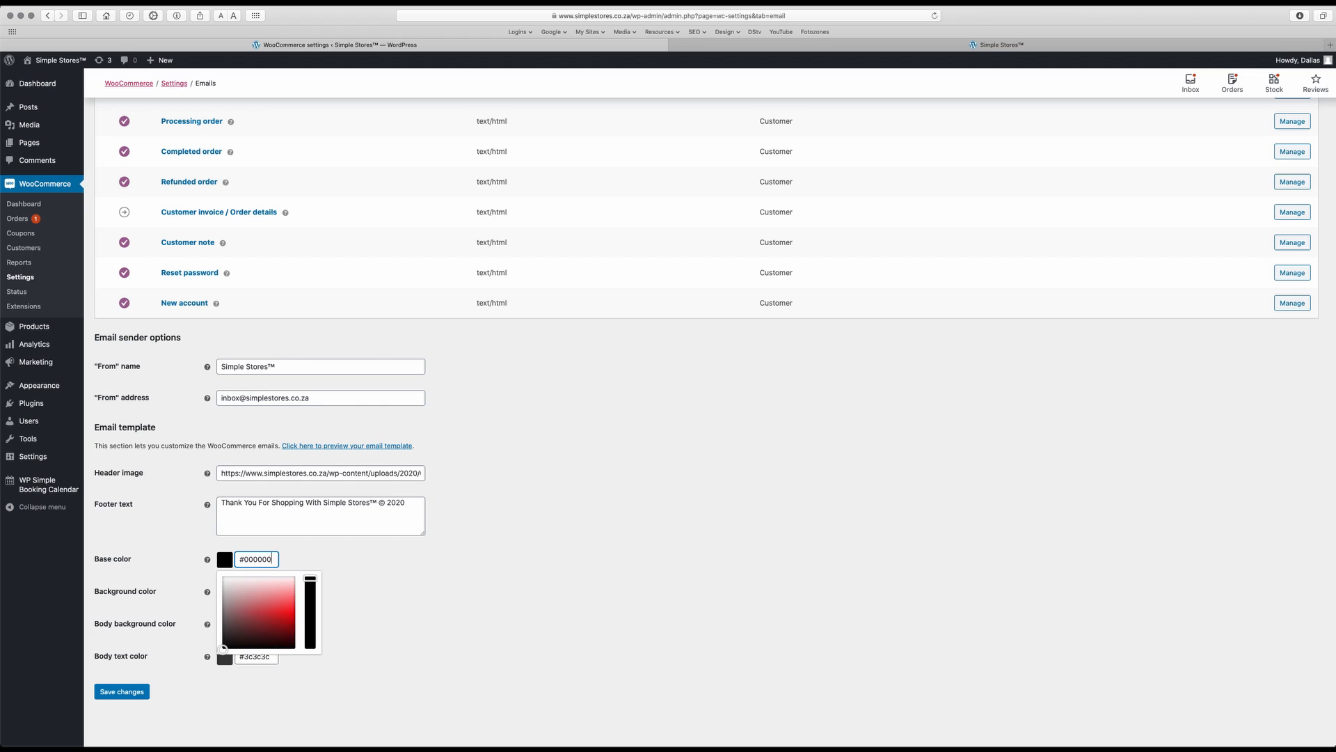
pyautogui.click(348, 568)
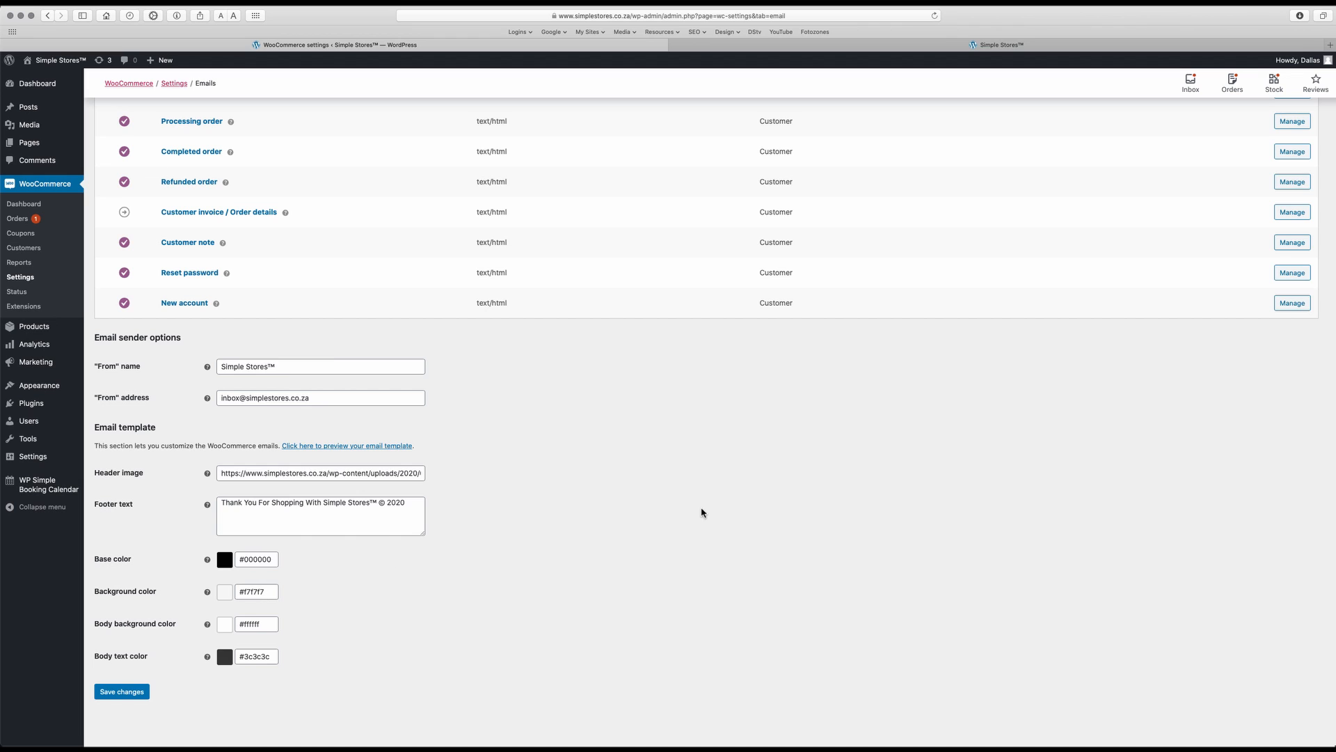
# Examine the colours of the sample New order email in Mail, and save the changed email template settings in the browser
pyautogui.hotkey('ctrl', 'Up')
pyautogui.click(1103, 455)
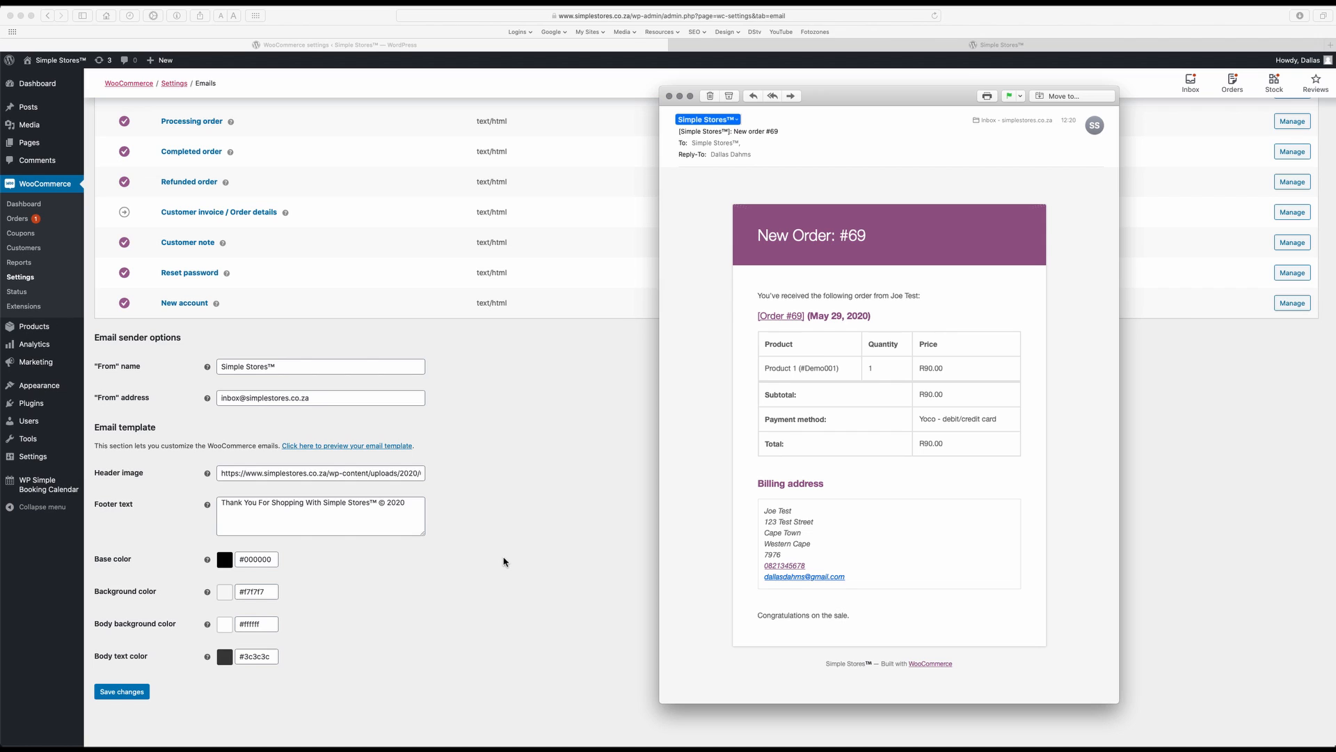
pyautogui.click(115, 694)
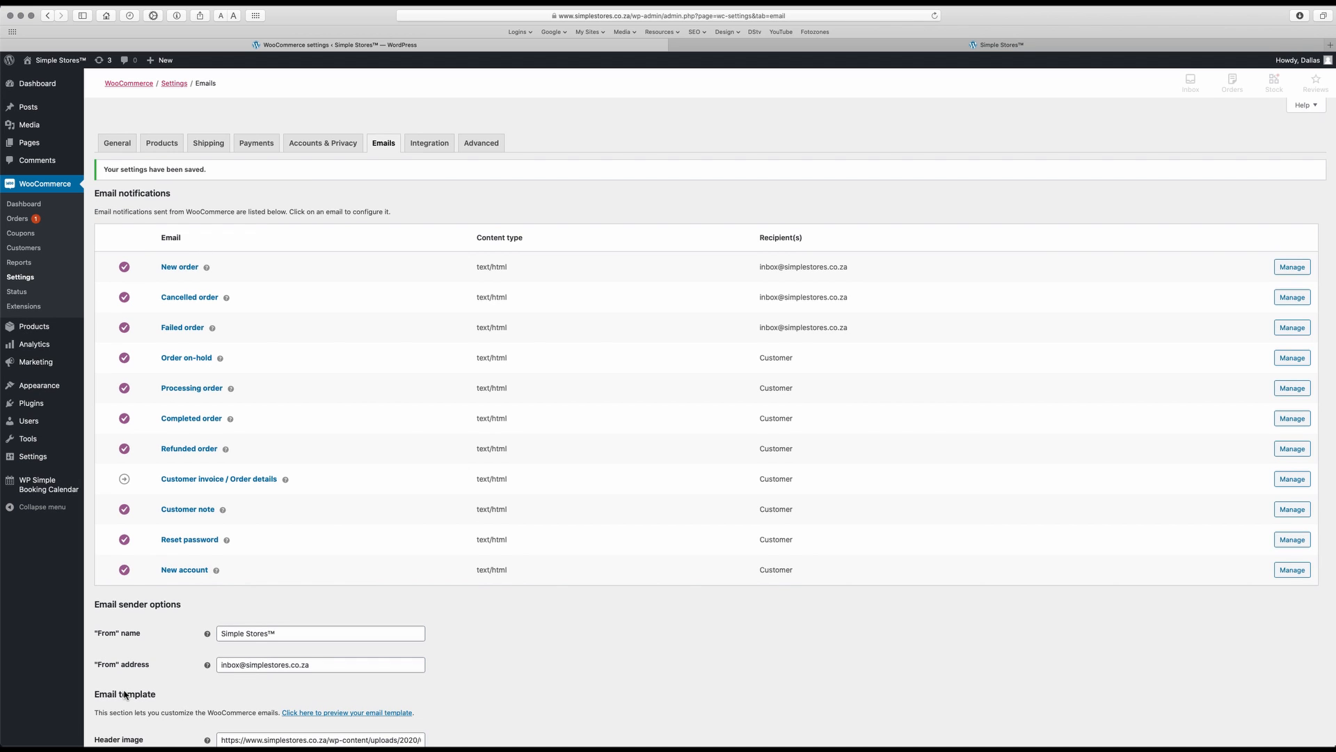
# Preview the saved email template, compare it with the sample New order email, and return to the email settings
pyautogui.scroll(-2, 542, 650)
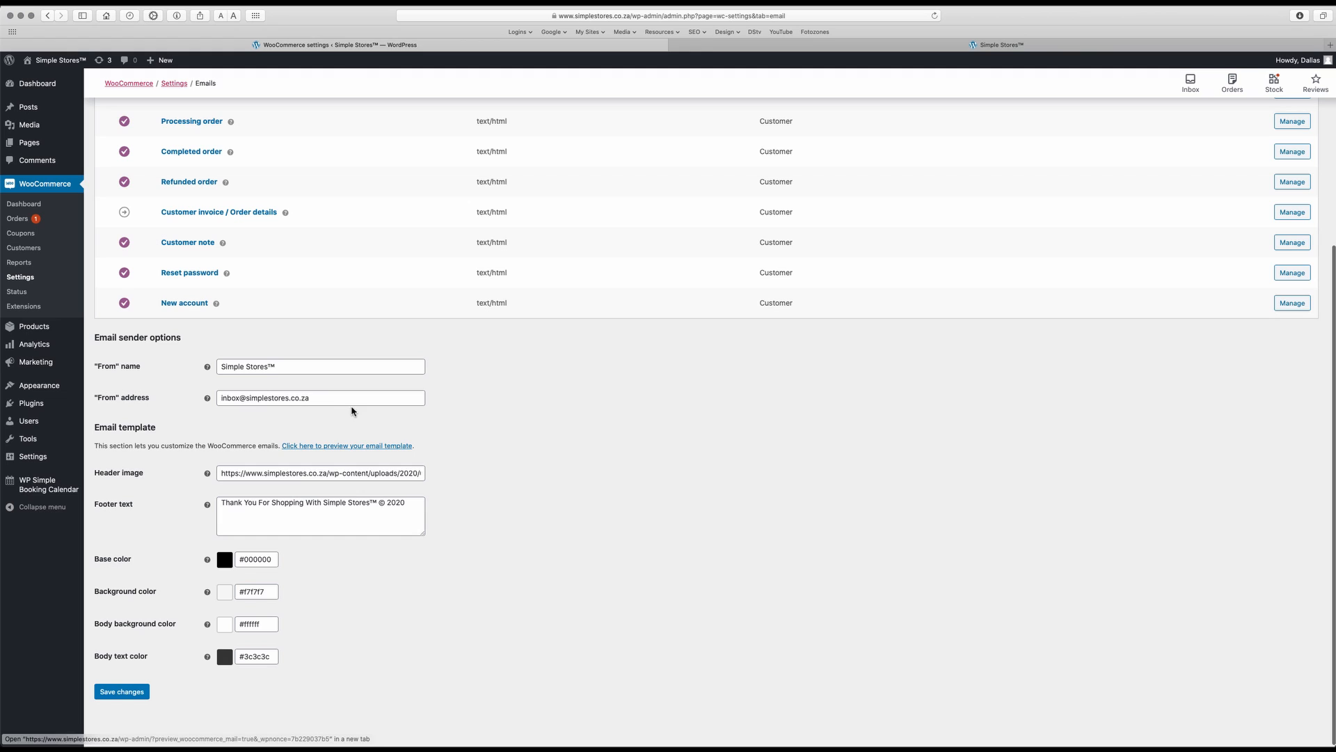
pyautogui.click(346, 447)
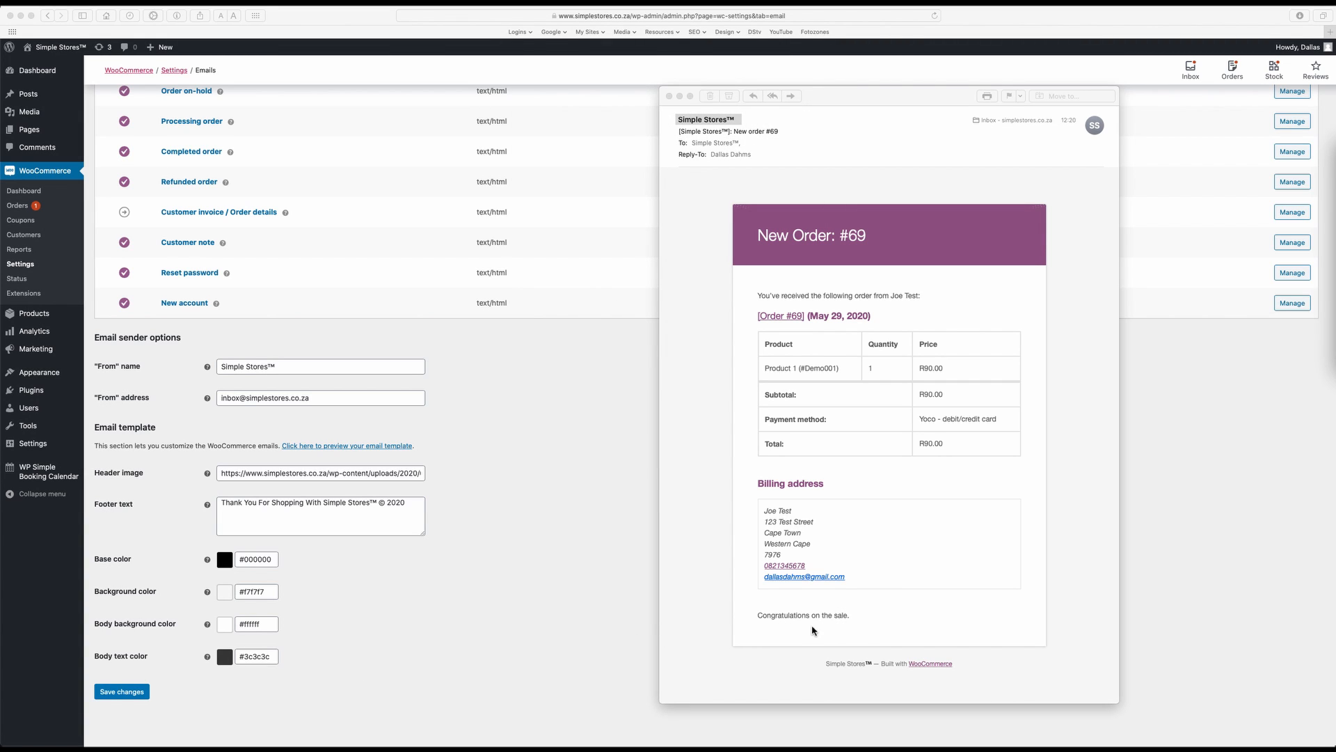
pyautogui.click(516, 448)
# Open the New order notification's settings to examine its additional content text, and return to the notifications list
pyautogui.scroll(5, 516, 448)
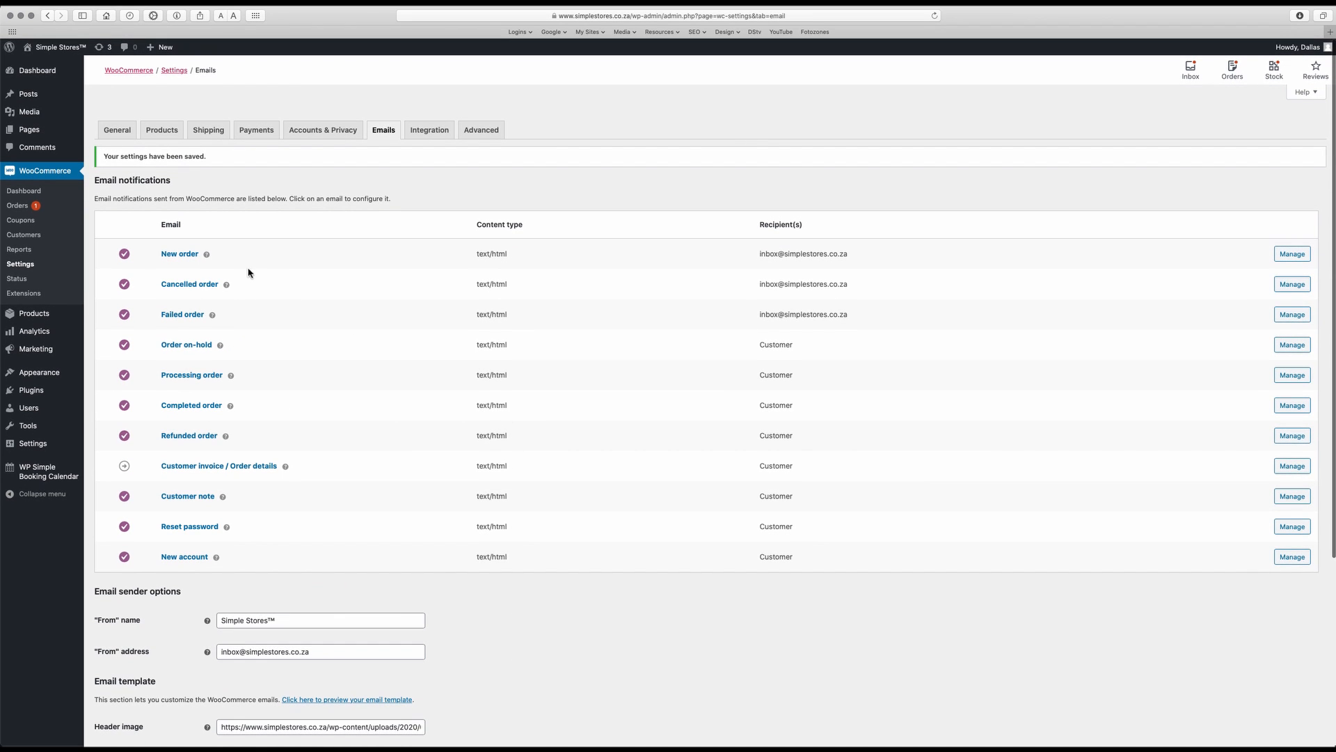
pyautogui.click(171, 255)
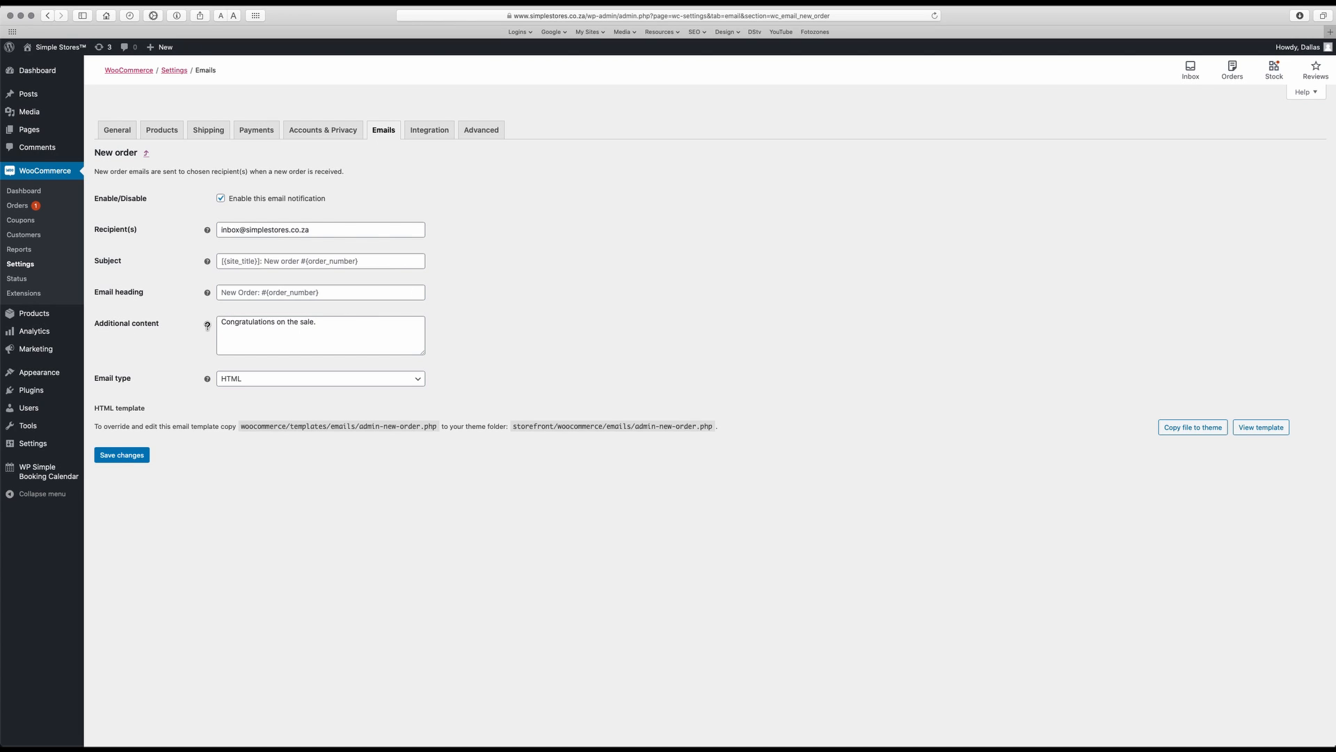
pyautogui.moveTo(220, 324); pyautogui.dragTo(348, 323)
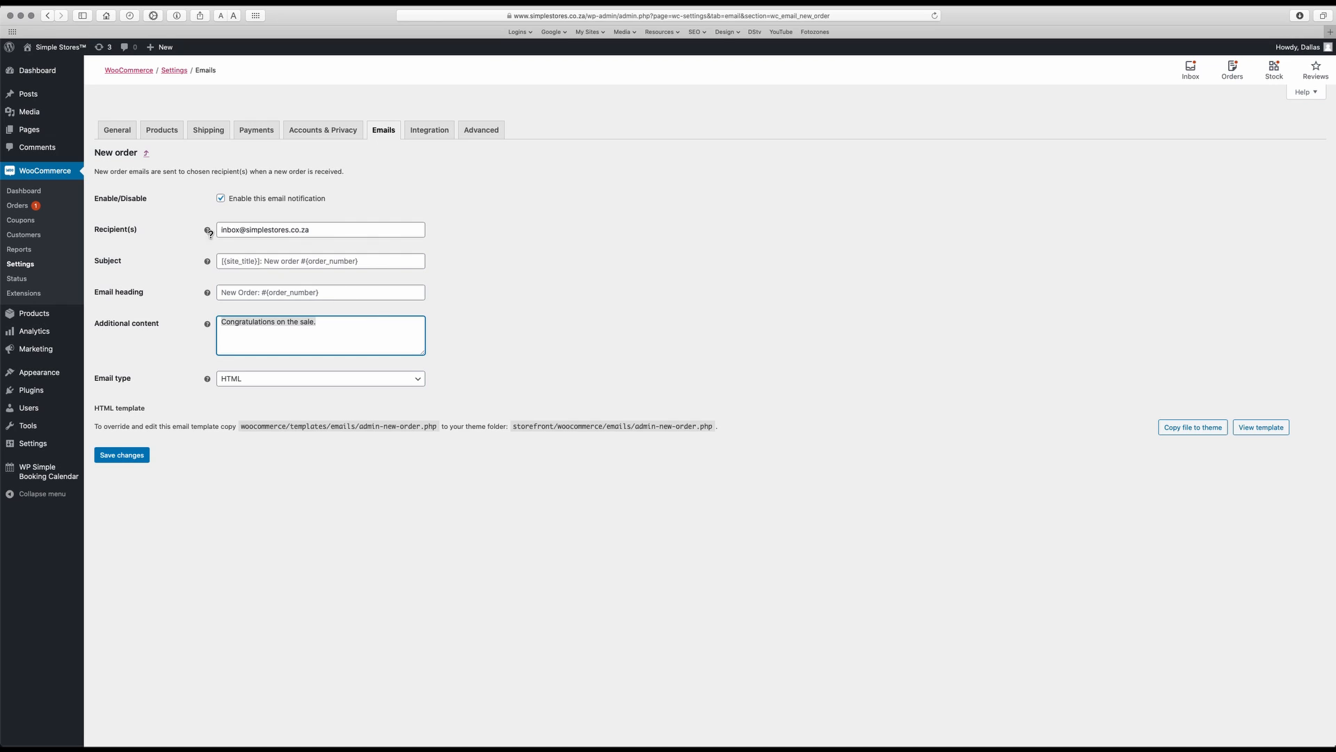
pyautogui.click(146, 153)
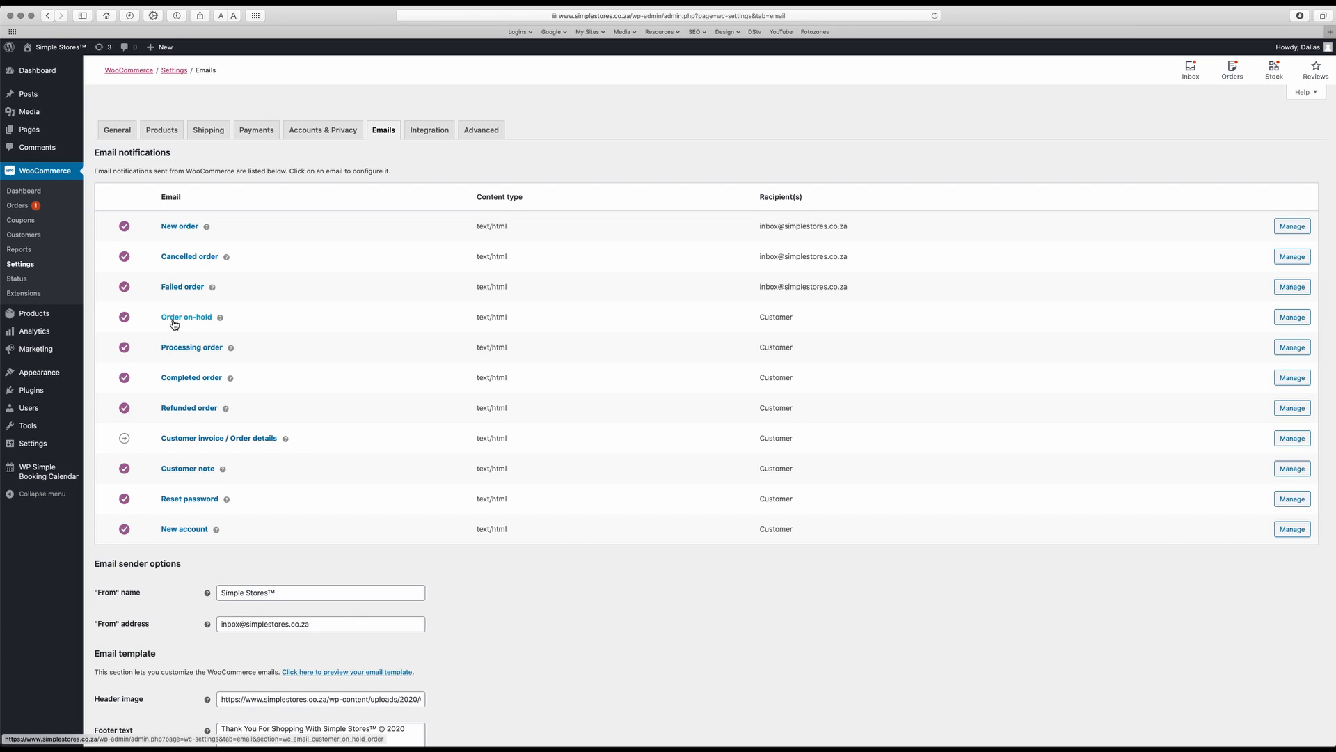
# Open the Order on-hold notification's settings to examine its additional content text, and return to the notifications list
pyautogui.click(178, 320)
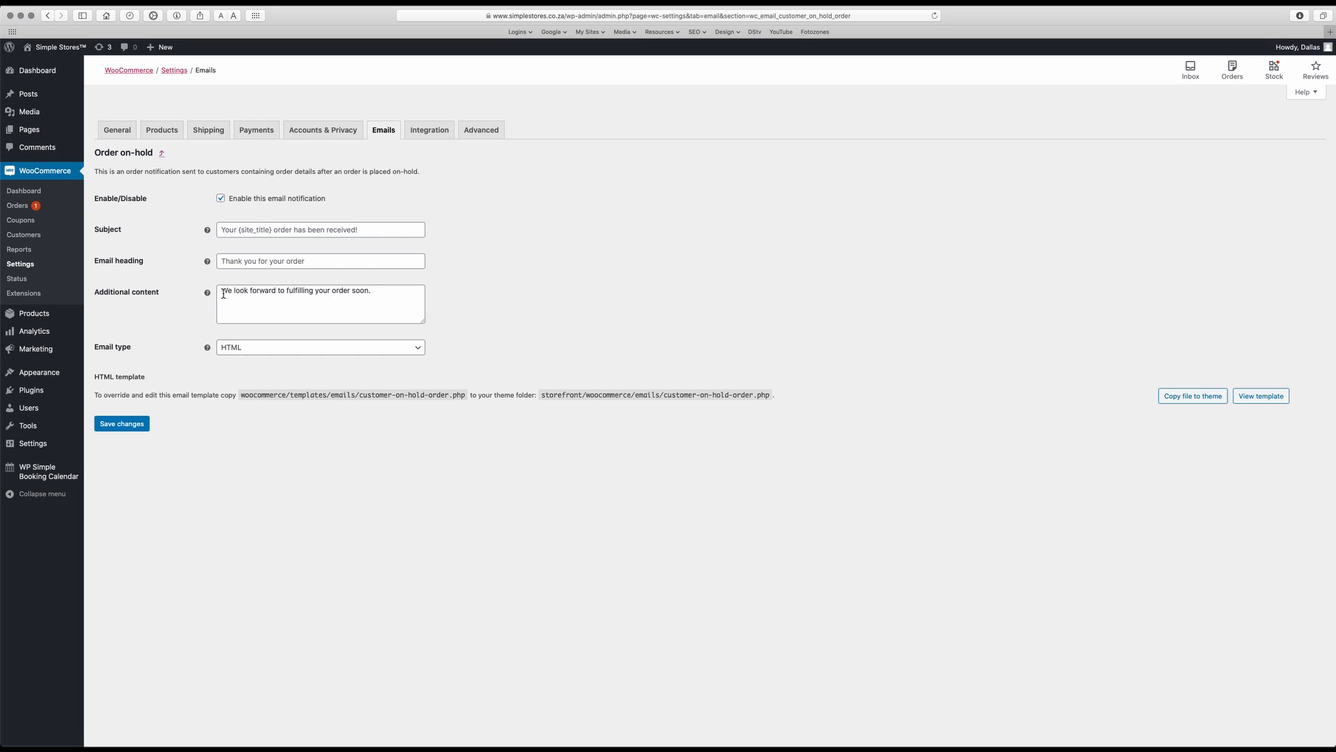
pyautogui.moveTo(222, 294); pyautogui.dragTo(362, 297)
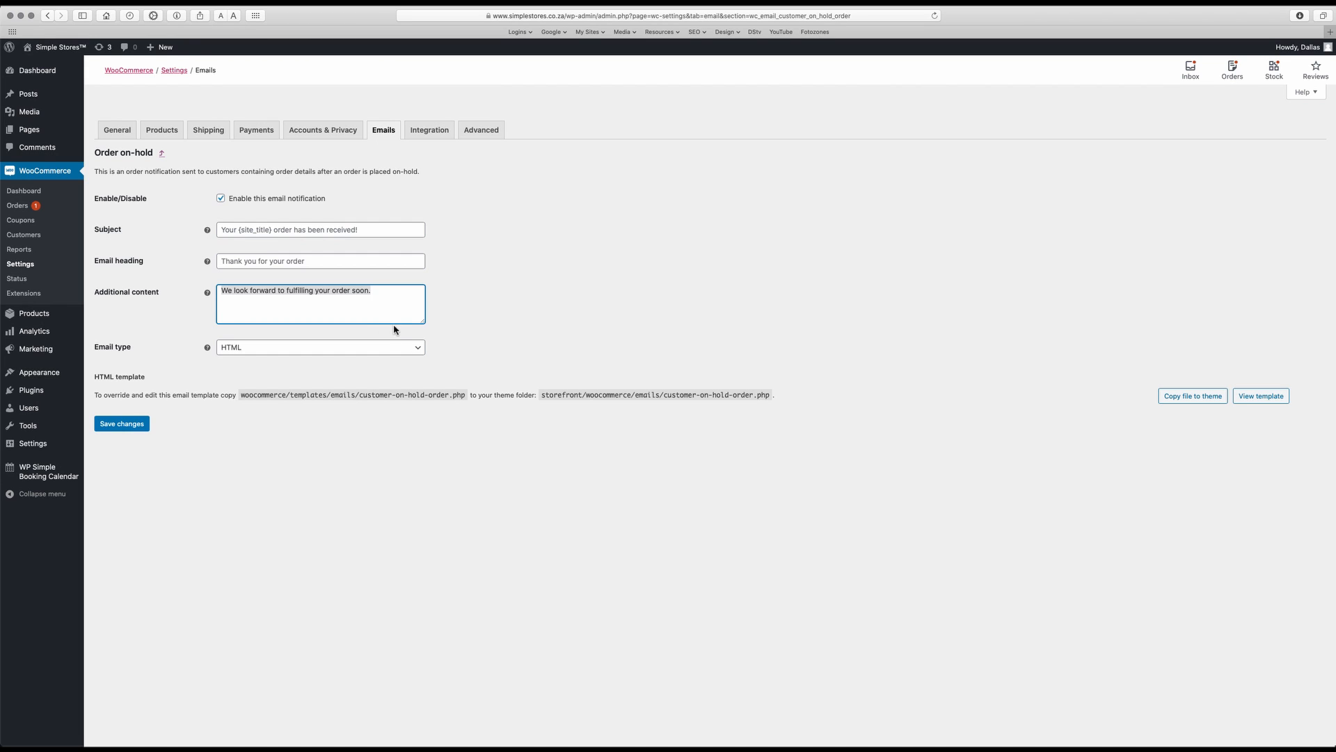
pyautogui.click(162, 153)
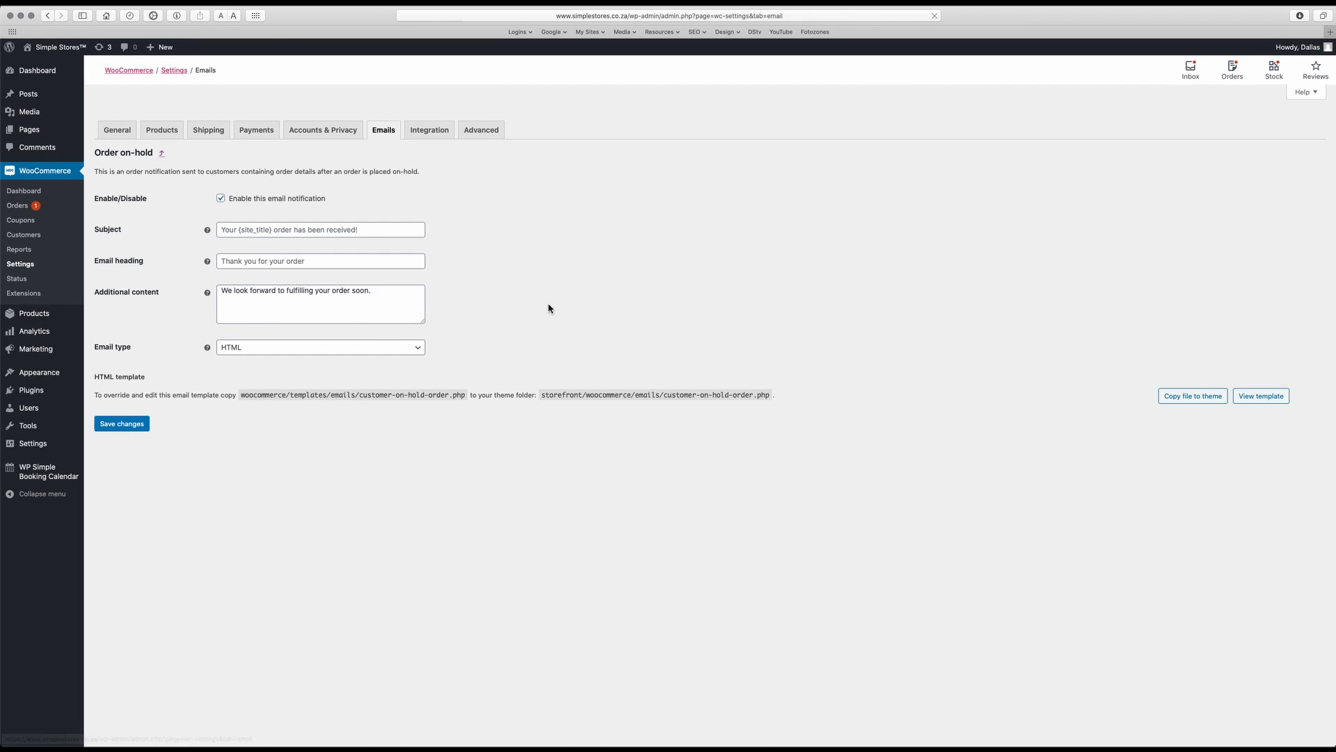